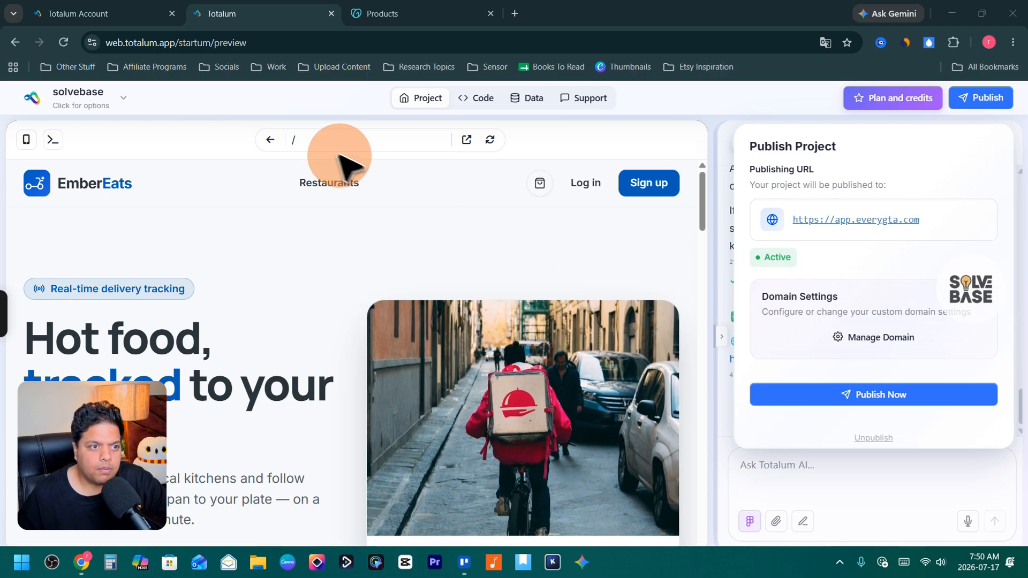
Open the custom domain configuration in the solvebase project's publish settings, ready for entering a domain
left_click(93, 16)
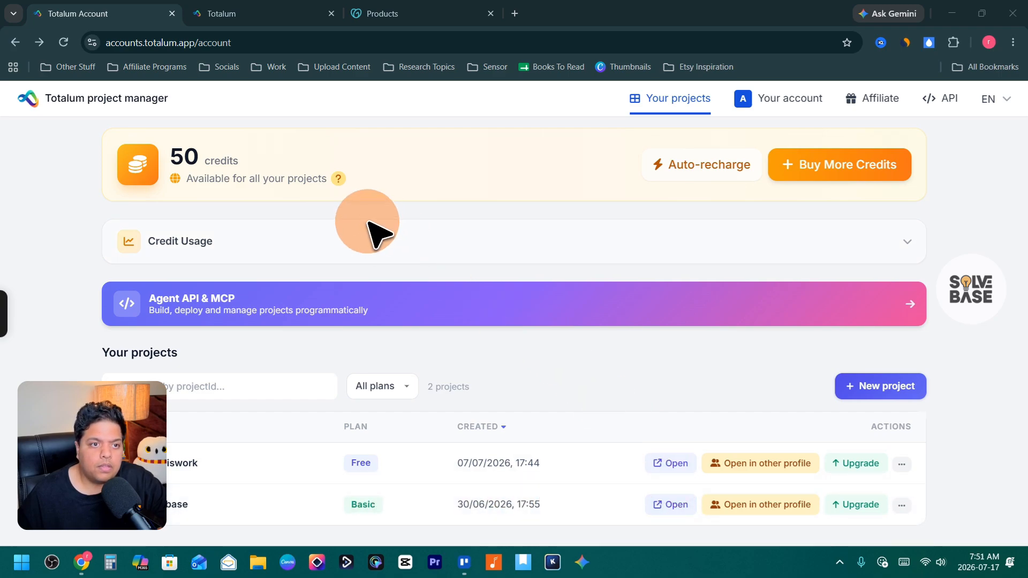
left_click(271, 14)
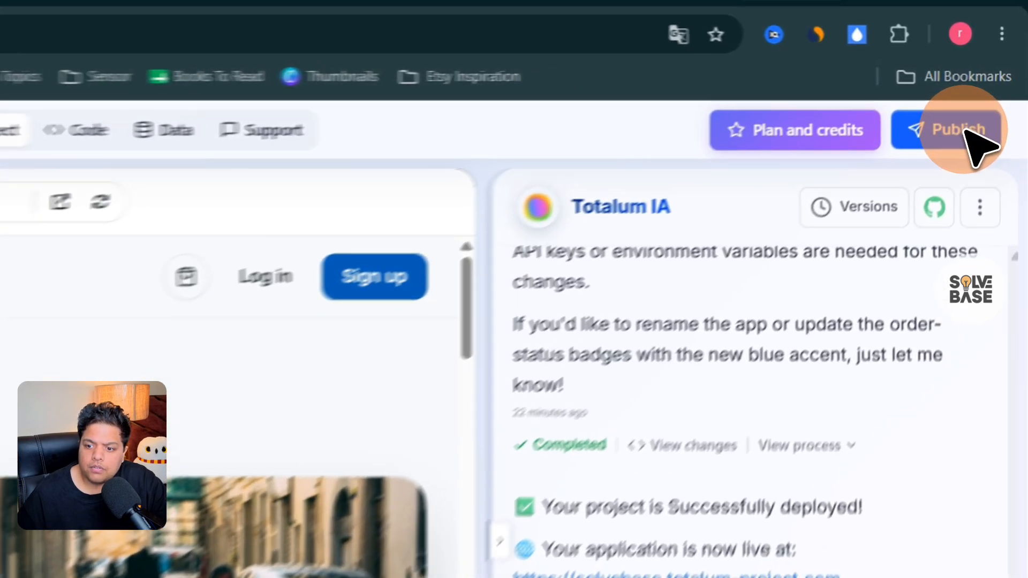
left_click(990, 100)
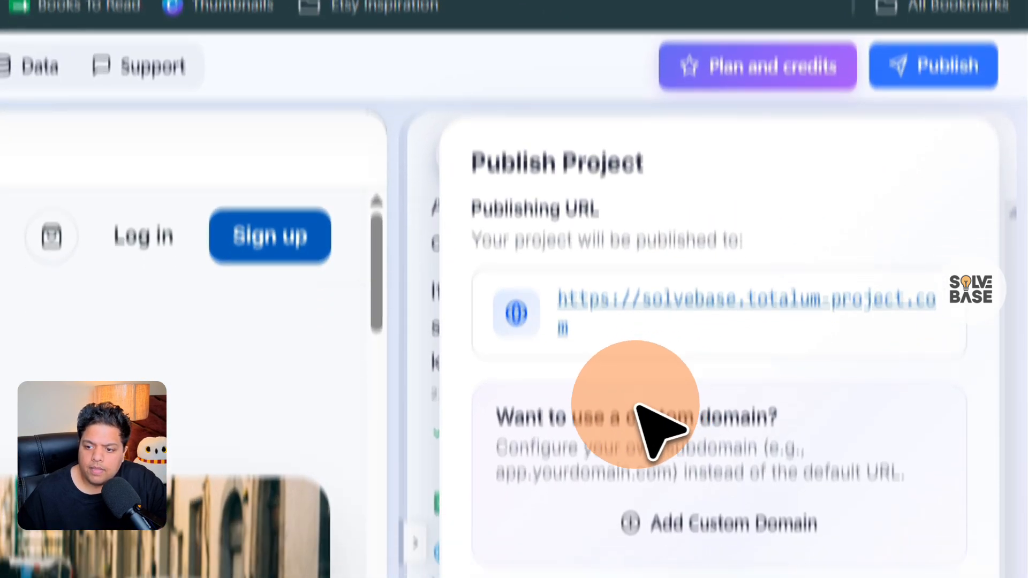
left_click_drag(497, 416, 782, 424)
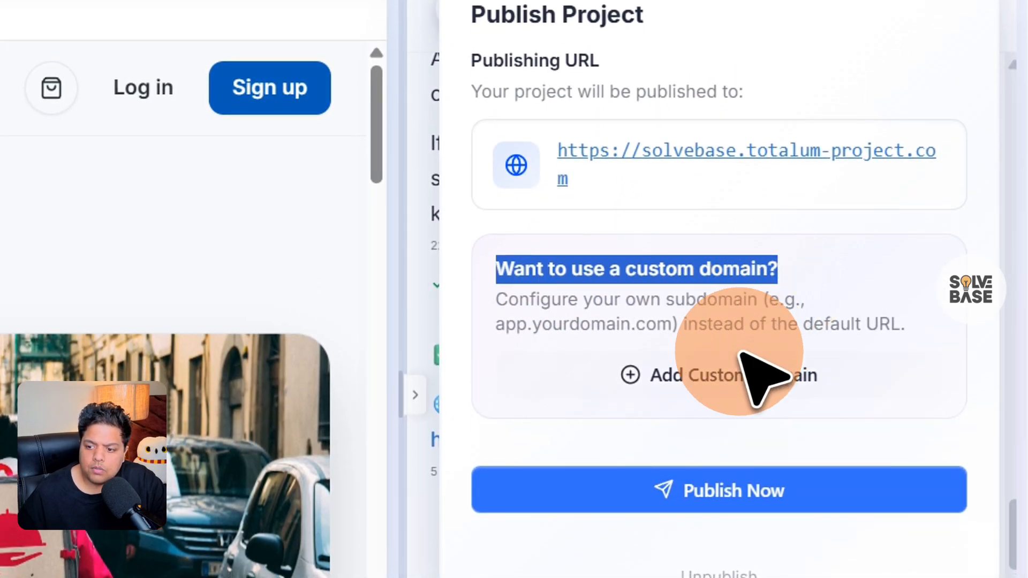
left_click(675, 375)
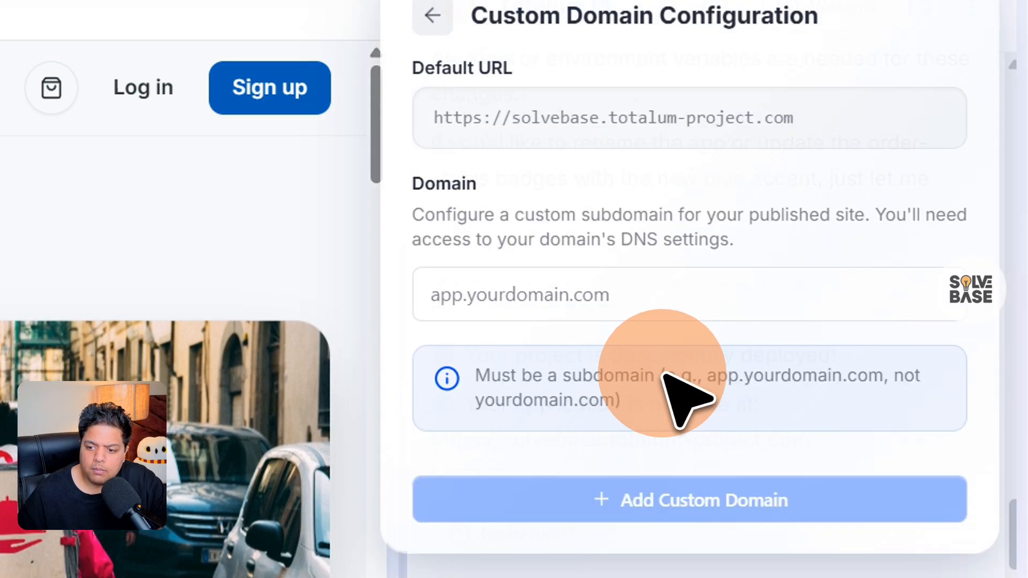
left_click(555, 303)
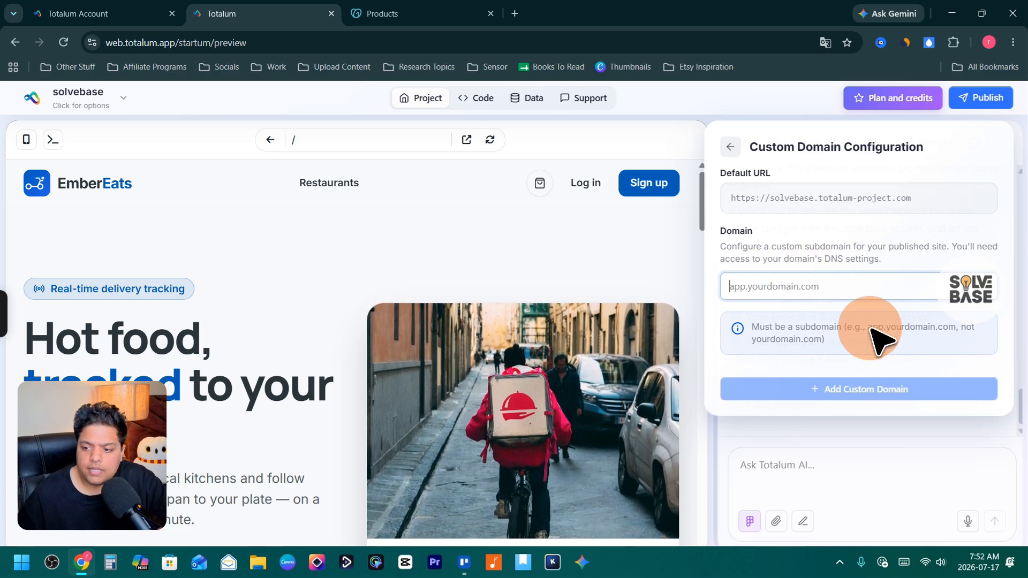
Copy the domain name solvebasetuts.site from the GoDaddy products page
left_click(429, 14)
scroll(418, 263, "down", 5)
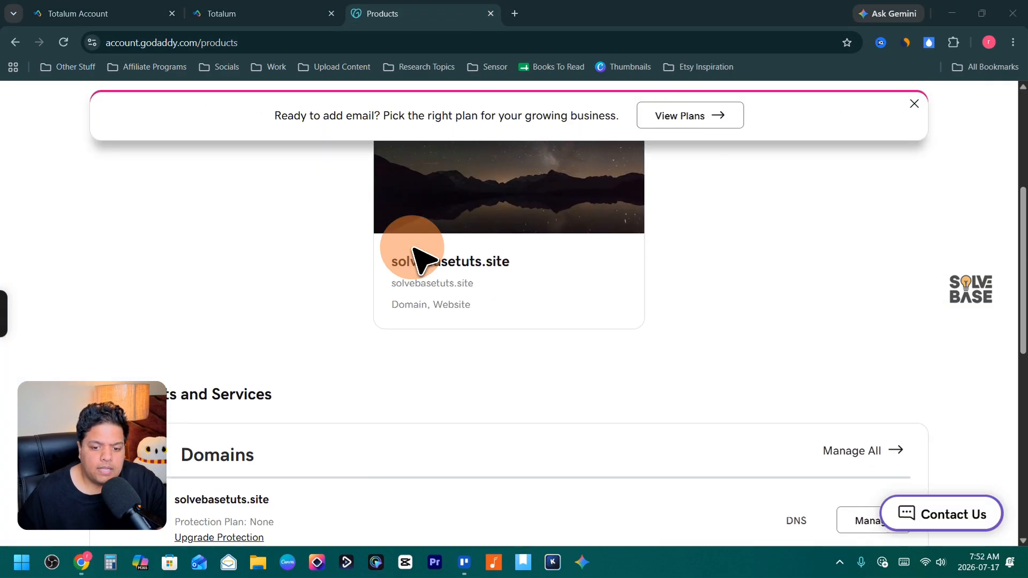
left_click(257, 15)
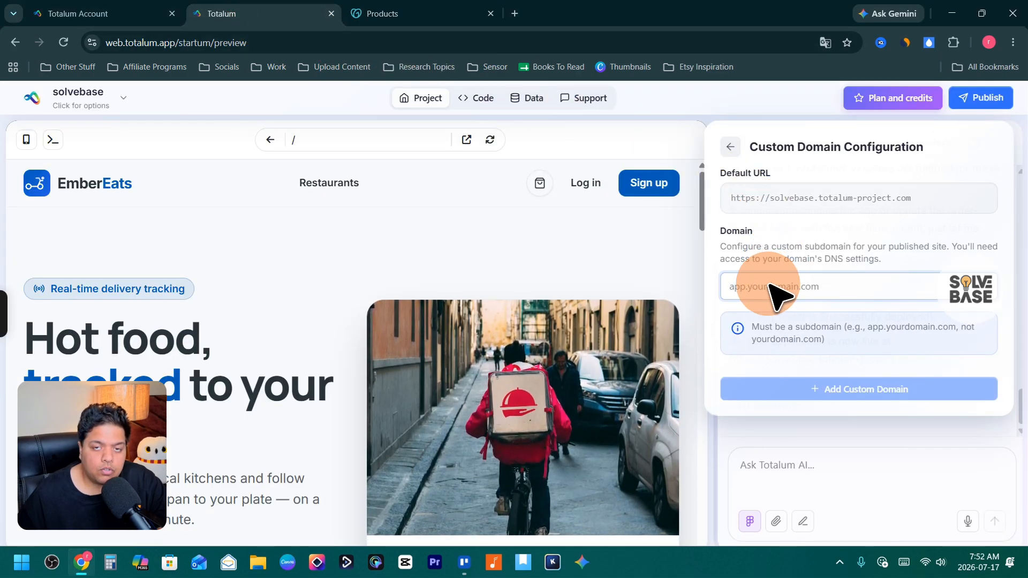
left_click(384, 14)
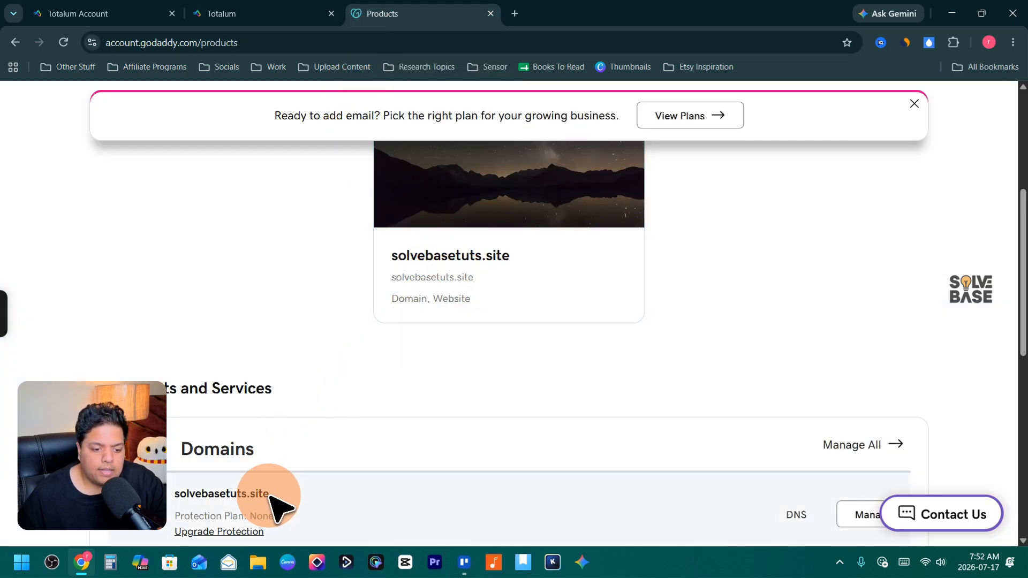
left_click_drag(256, 494, 181, 496)
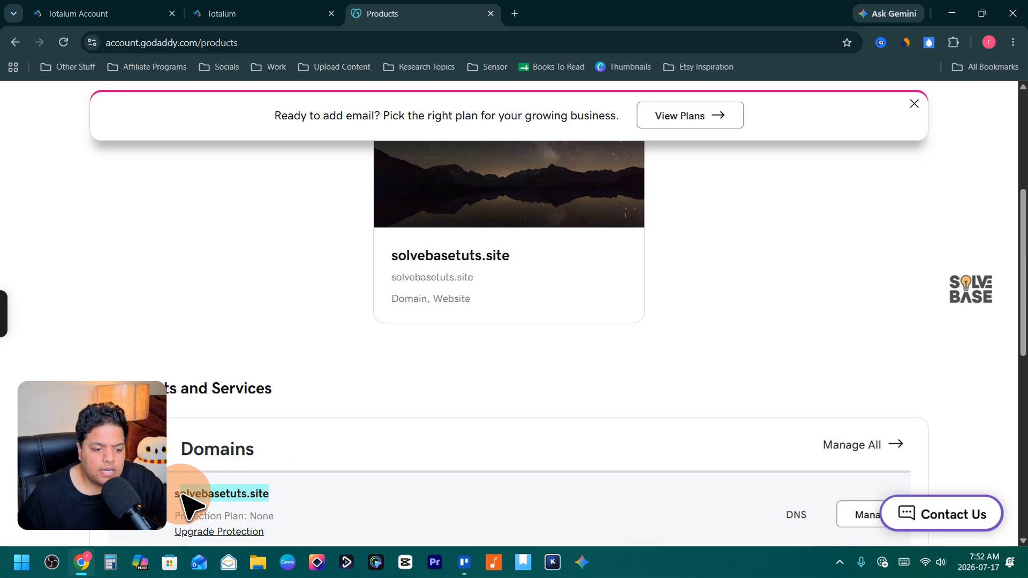
right_click(264, 495)
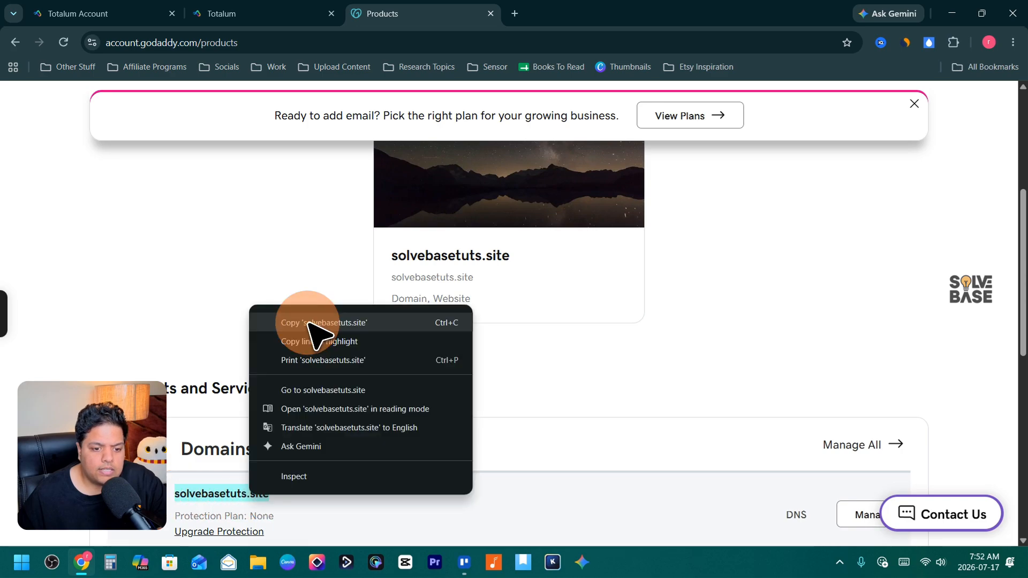
left_click(313, 332)
Add app.solvebasetuts.site as the custom domain of the Totalum project
left_click(262, 21)
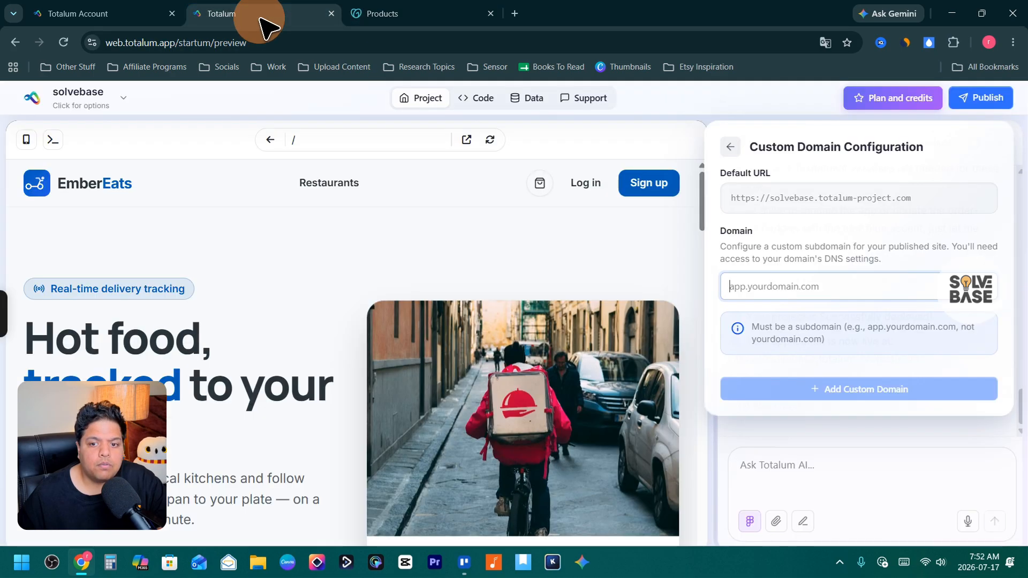
right_click(746, 287)
left_click(766, 349)
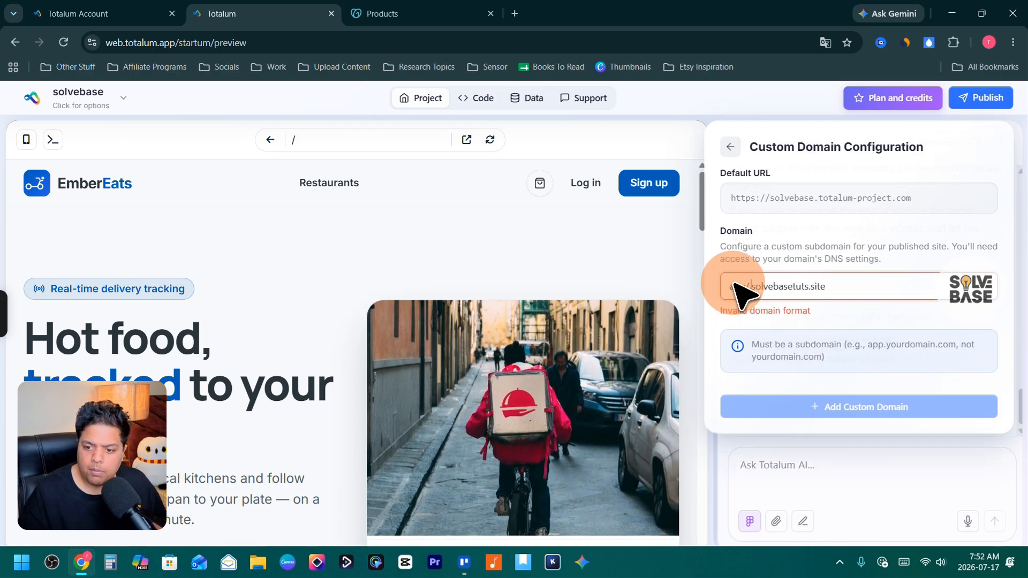
type("app.")
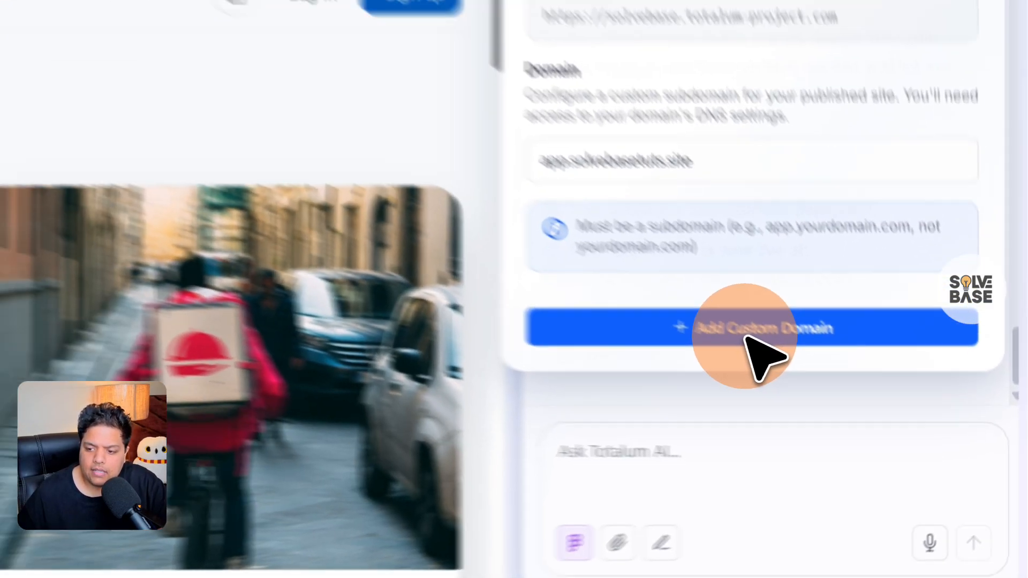
left_click(746, 338)
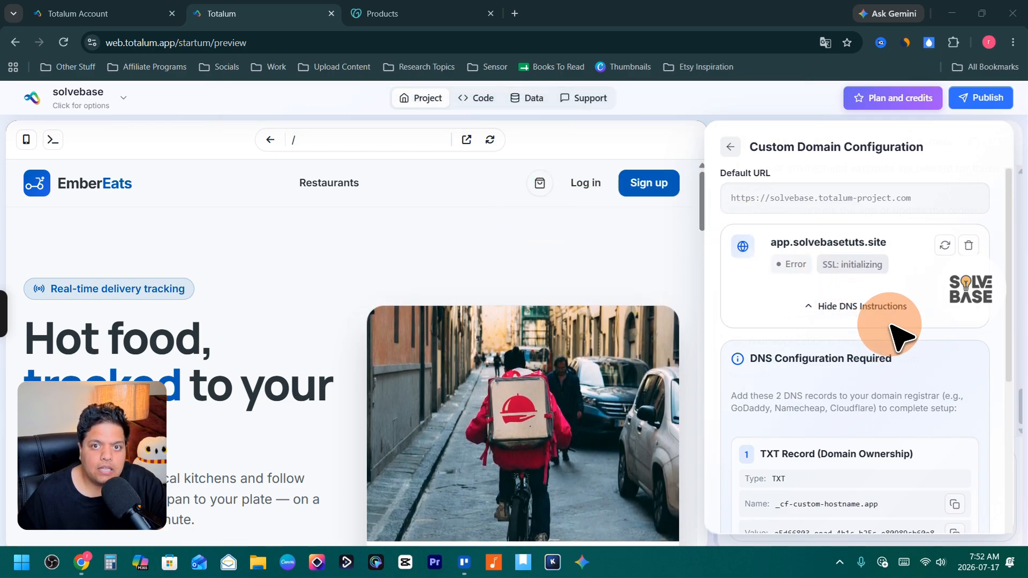
Review the required TXT and CNAME records in Totalum and open the DNS records of solvebasetuts.site in GoDaddy
scroll(904, 332, "down", 3)
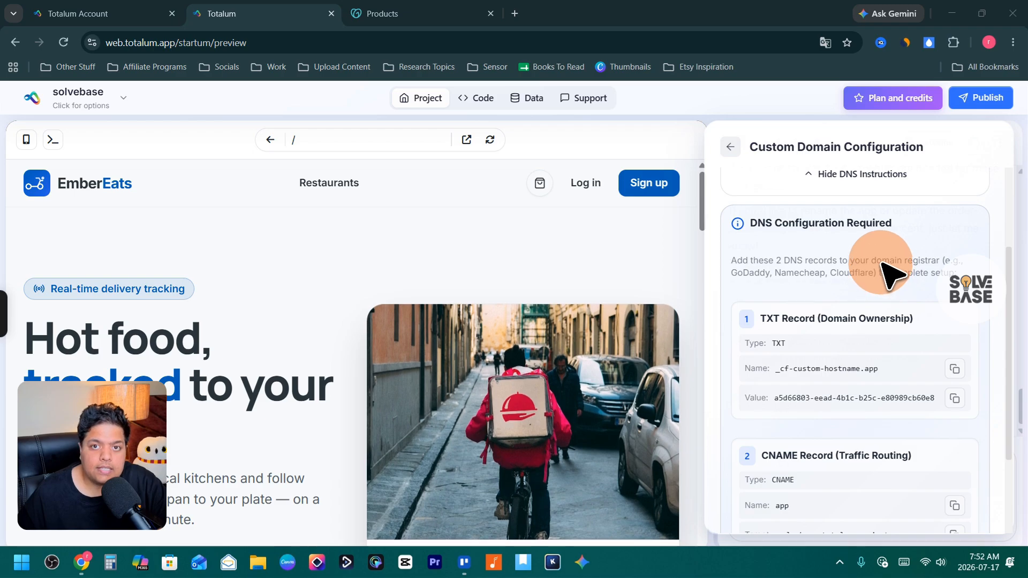
scroll(866, 271, "down", 3)
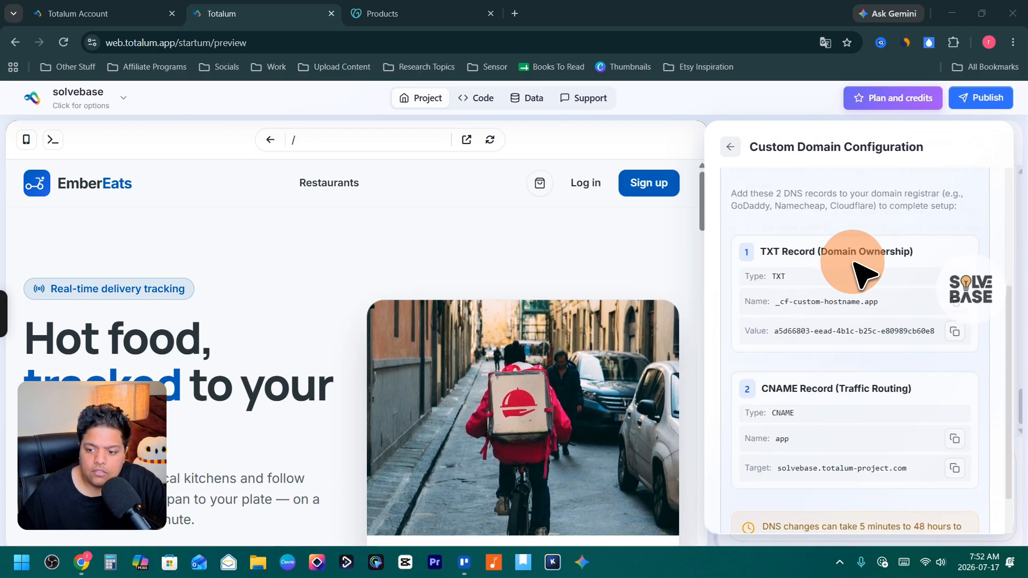
scroll(862, 271, "up", 2)
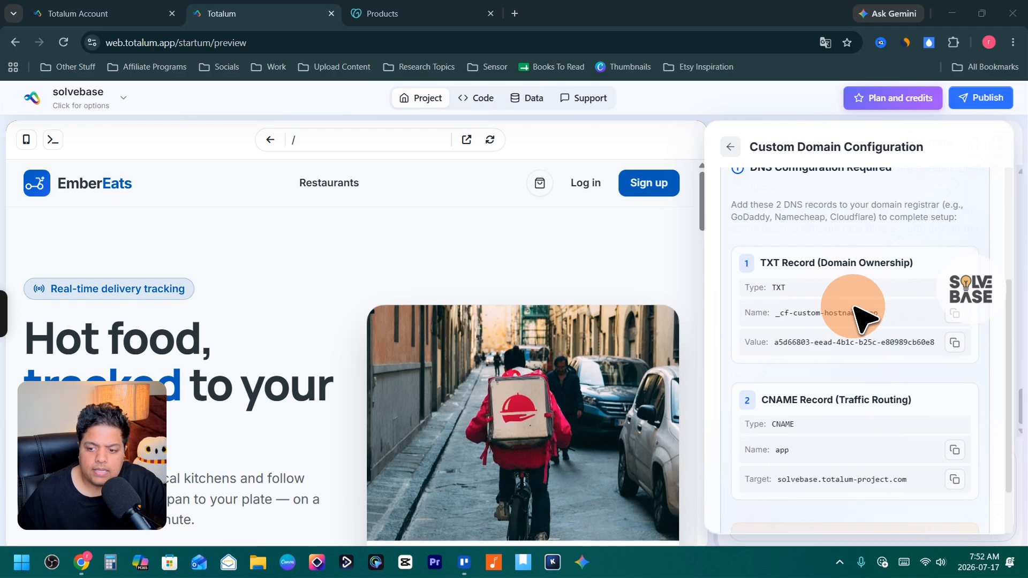
left_click(421, 14)
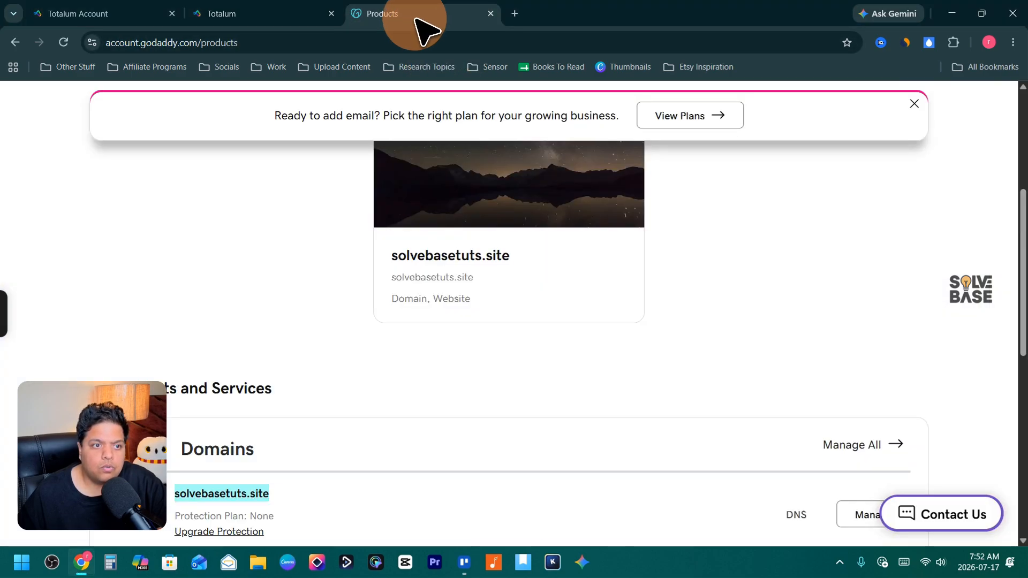
scroll(409, 217, "up", 6)
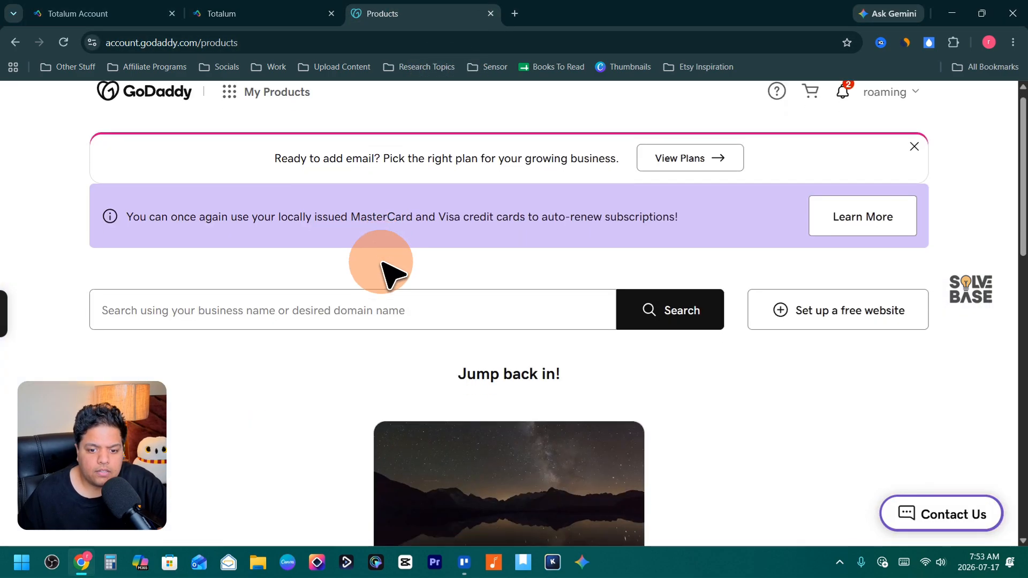
scroll(402, 256, "down", 6)
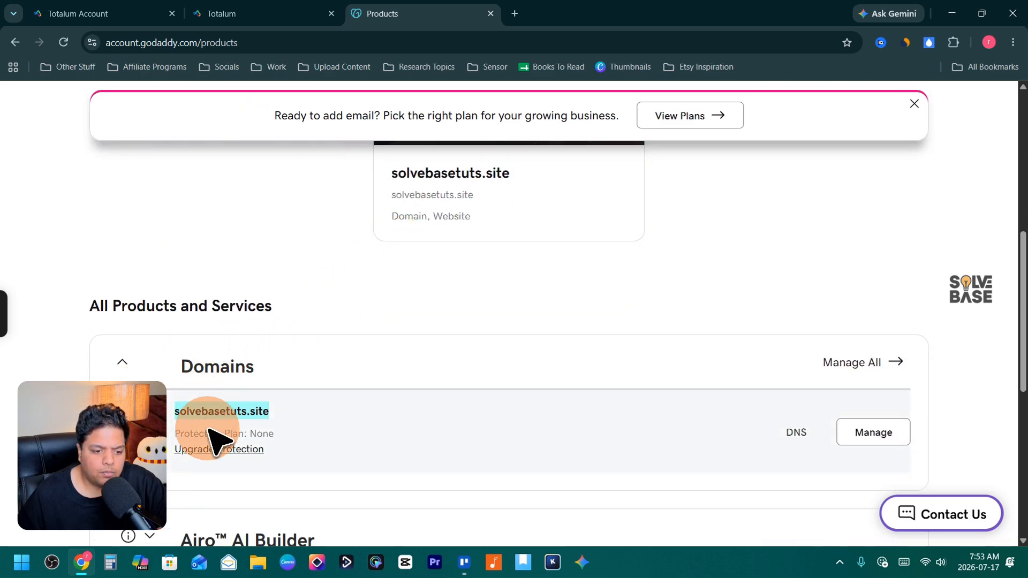
left_click(793, 435)
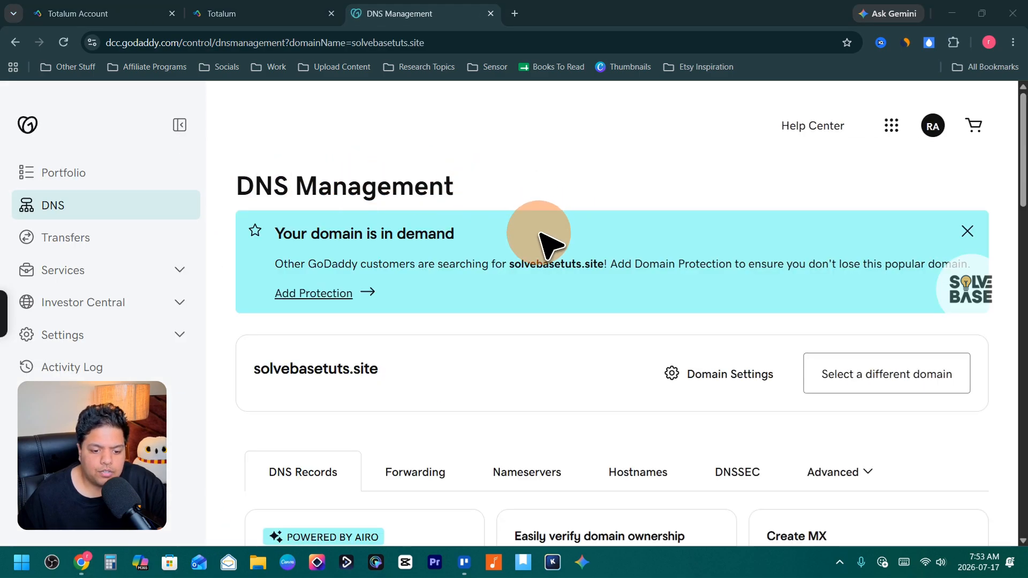
scroll(546, 243, "down", 9)
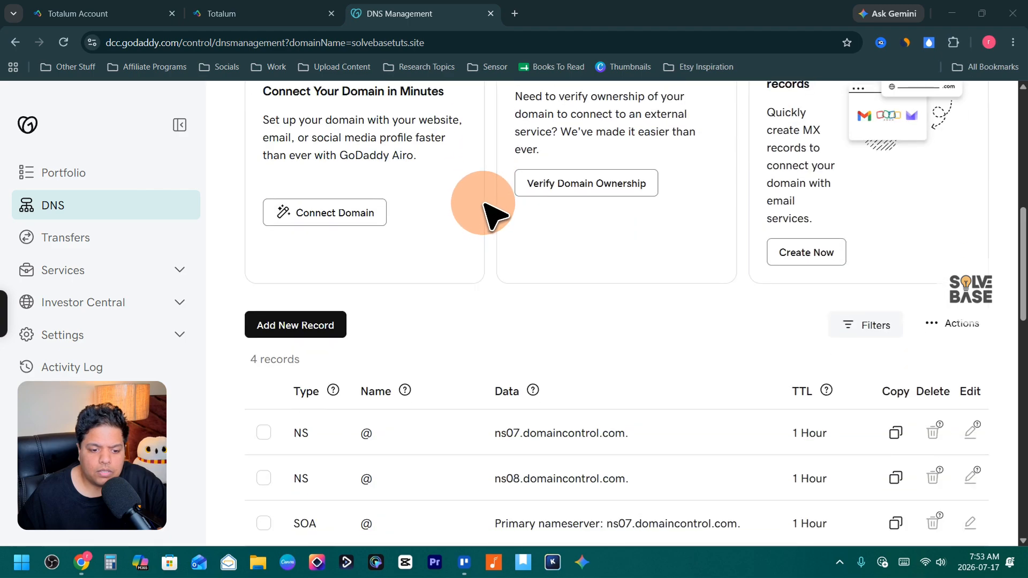
scroll(485, 205, "down", 3)
scroll(296, 207, "up", 1)
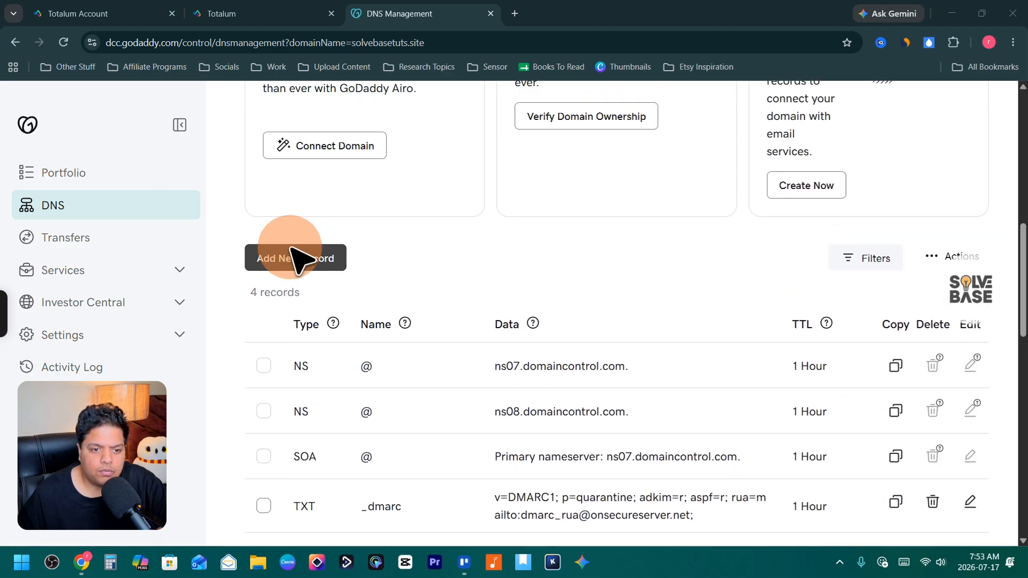
left_click(296, 262)
scroll(292, 295, "up", 4)
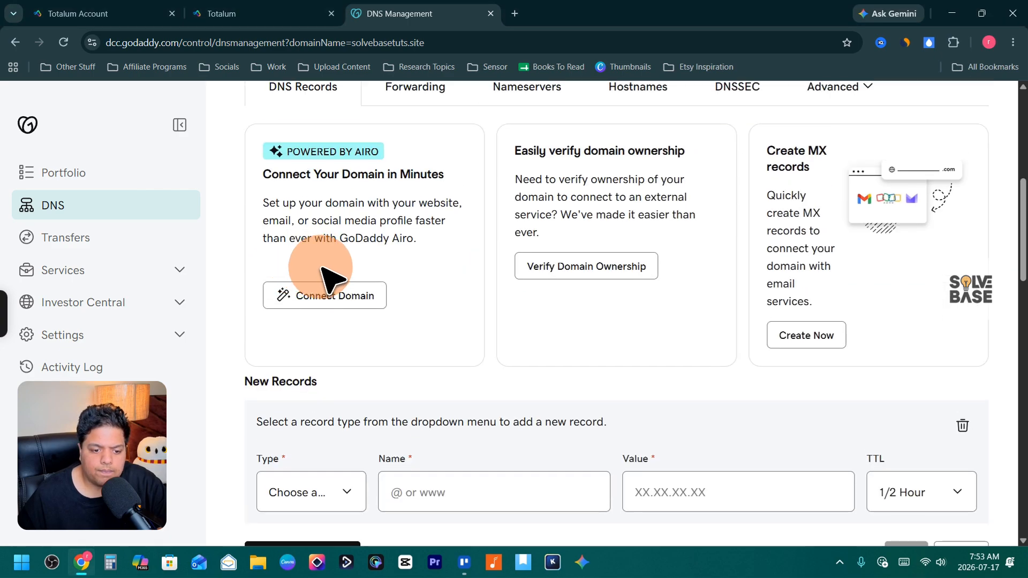
scroll(424, 298, "down", 6)
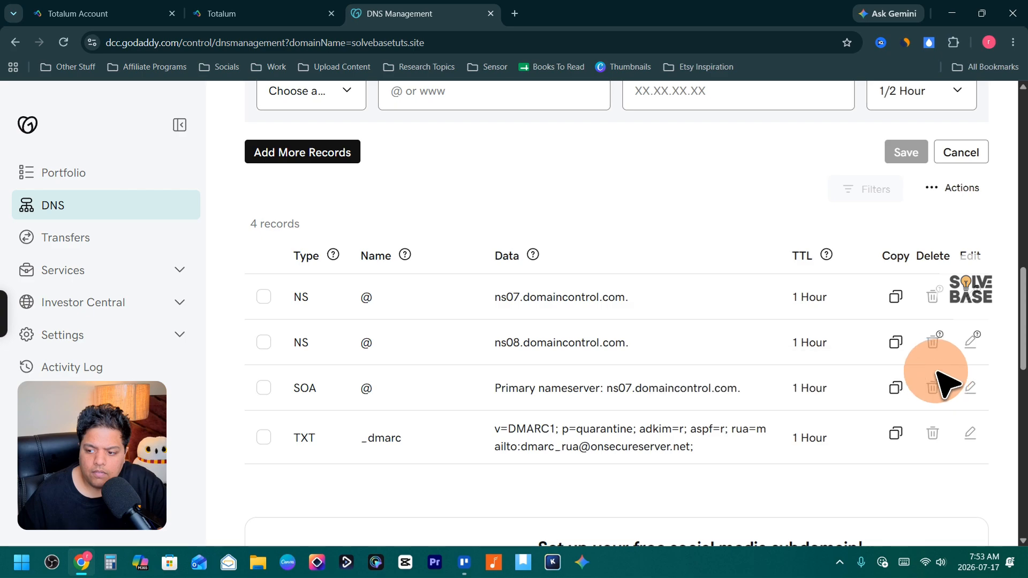
mouse_move(937, 384)
mouse_move(938, 341)
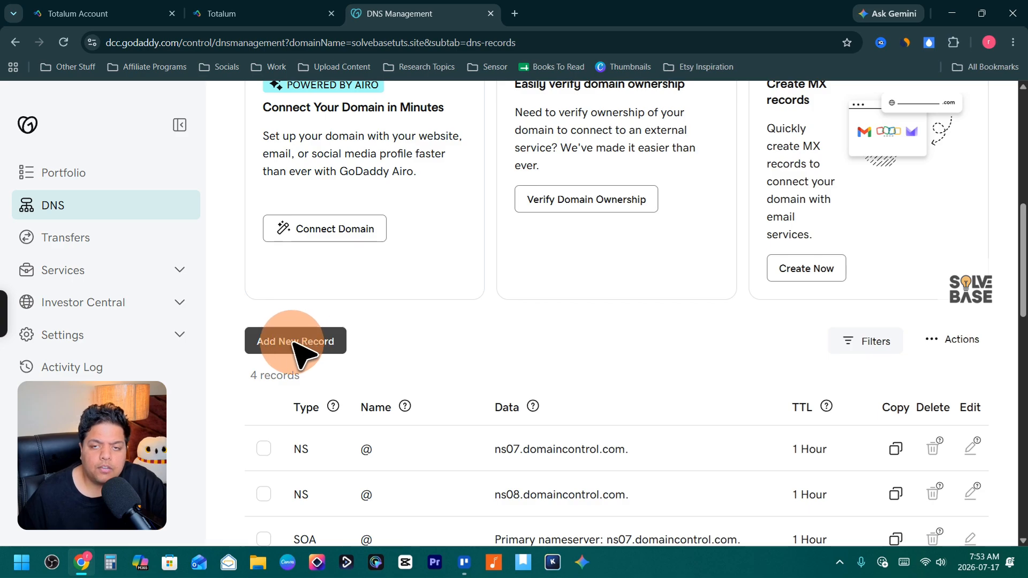
Start a new DNS record for solvebasetuts.site and set its type to TXT
left_click(296, 342)
scroll(293, 356, "down", 2)
left_click(302, 358)
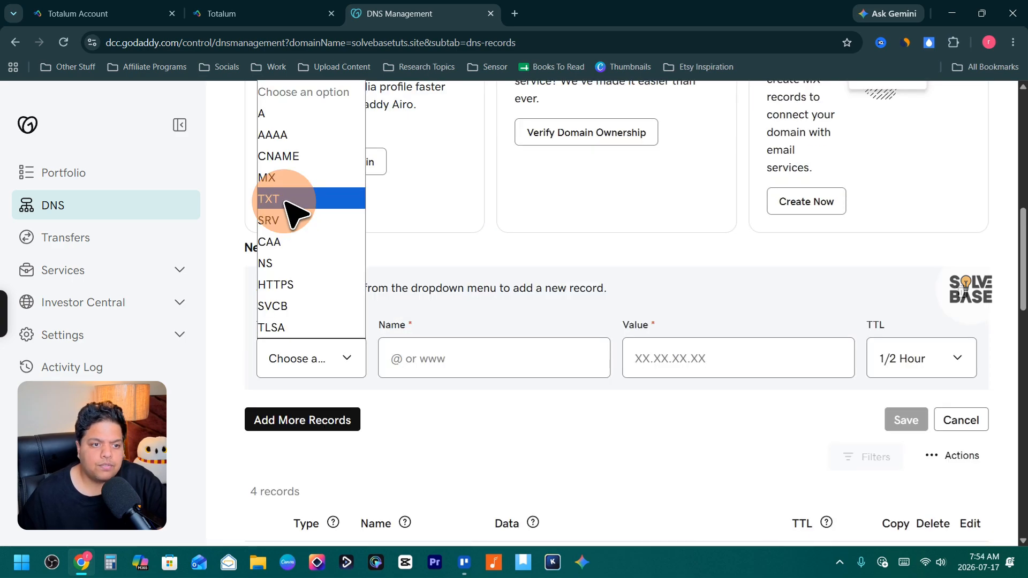
left_click(299, 358)
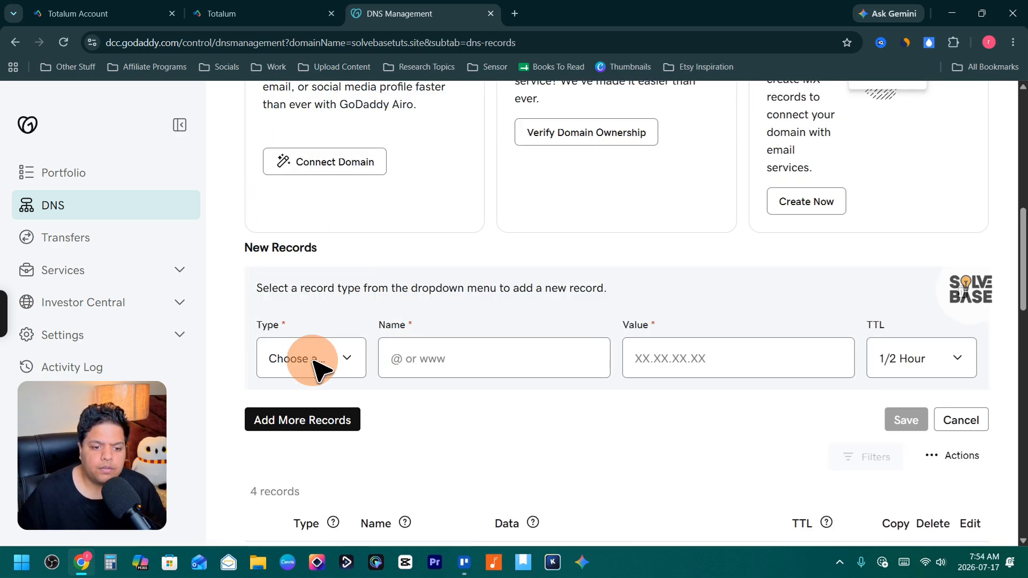
left_click(298, 359)
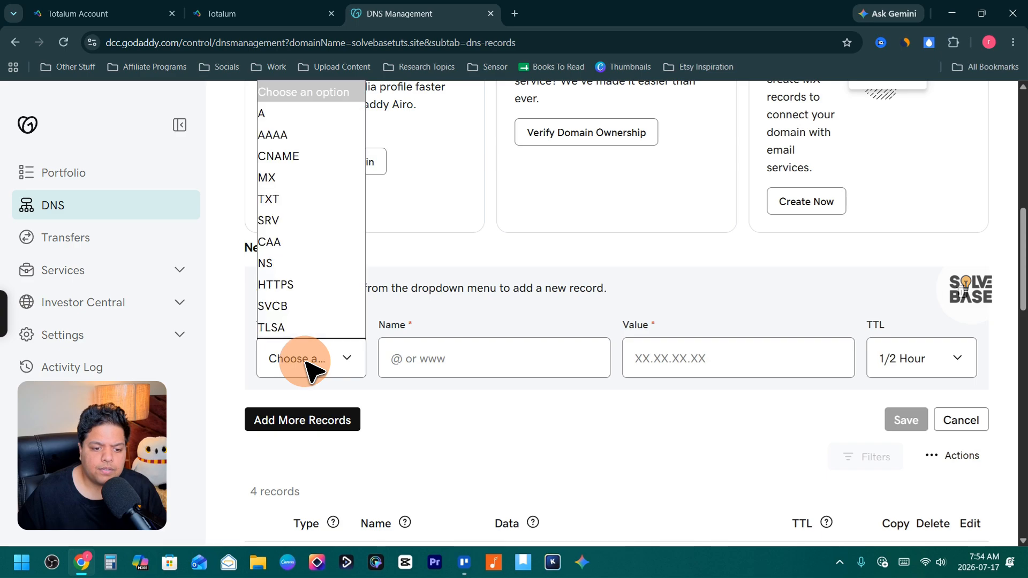
left_click(275, 203)
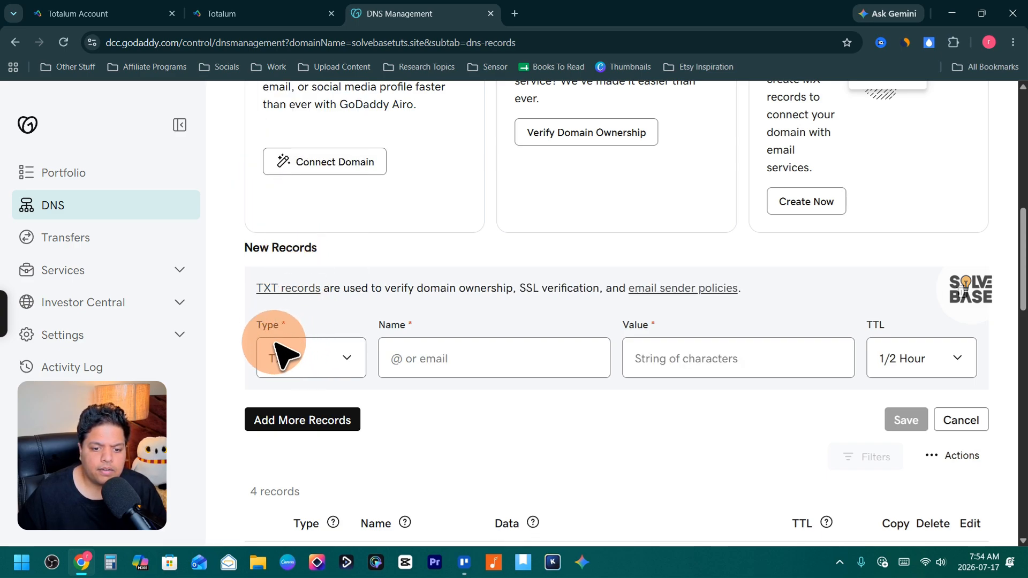
Set the TXT record's name in GoDaddy to _cf-custom-hostname.app, copied from Totalum's DNS instructions
left_click(273, 13)
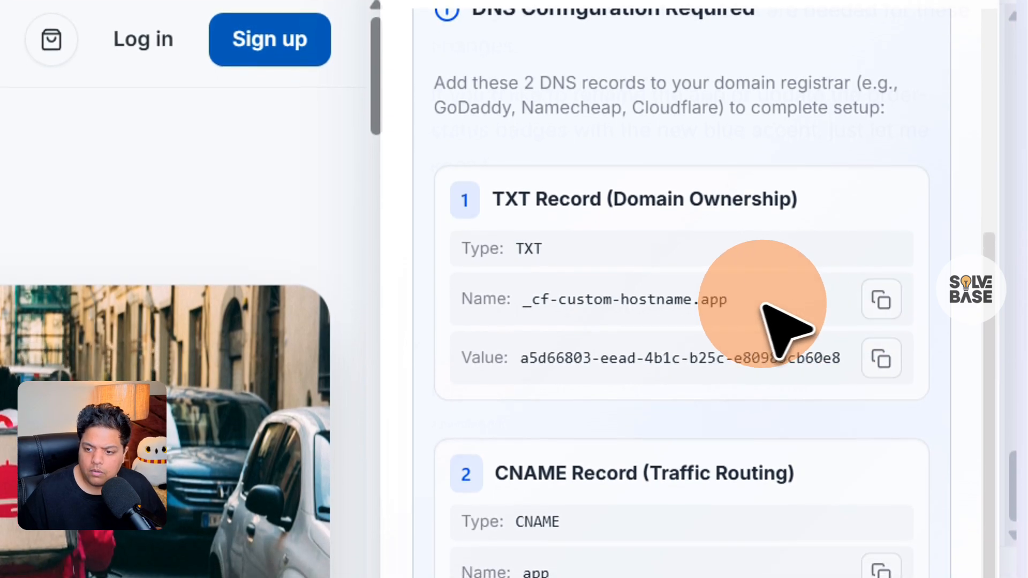
left_click(881, 299)
left_click(452, 11)
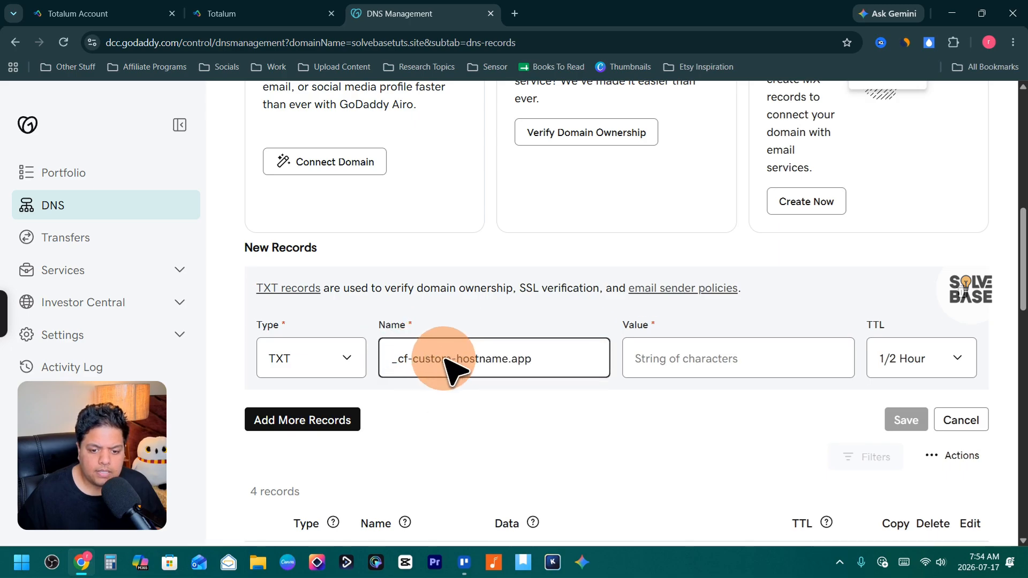
Fill the TXT record's value in GoDaddy with the domain verification token copied from Totalum and save the record
left_click(261, 16)
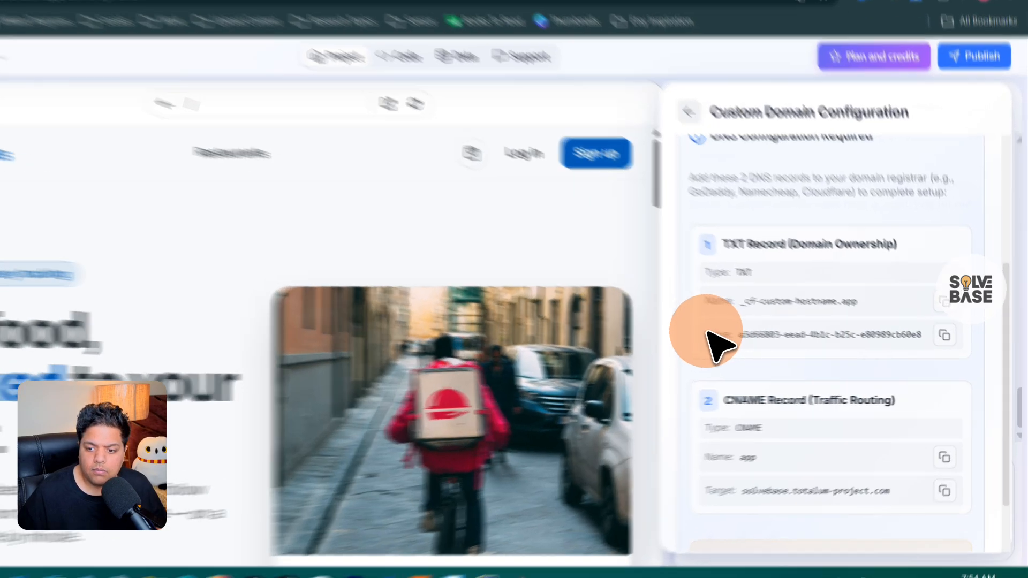
left_click(944, 335)
left_click(391, 2)
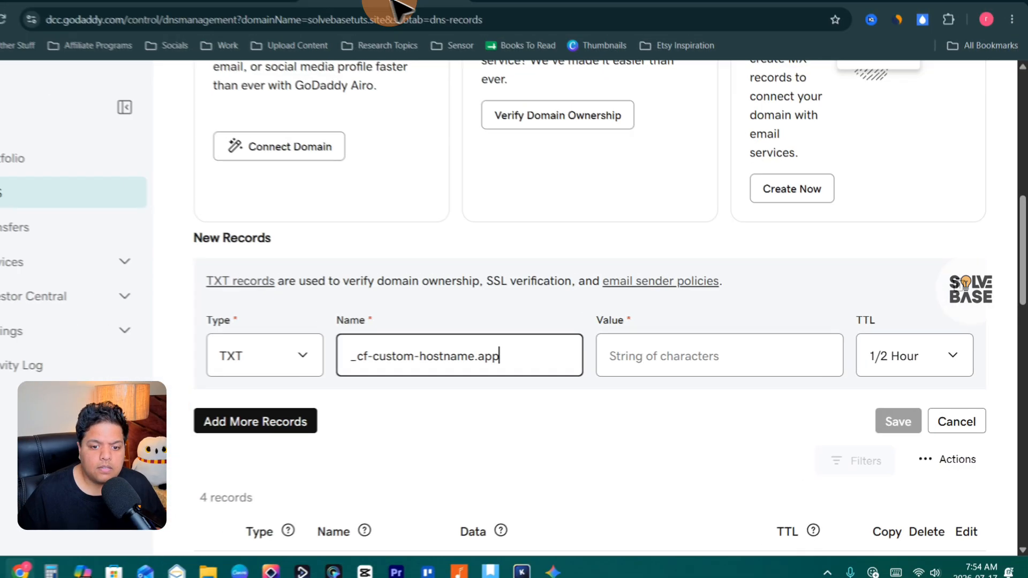
left_click(664, 357)
key("ctrl+v")
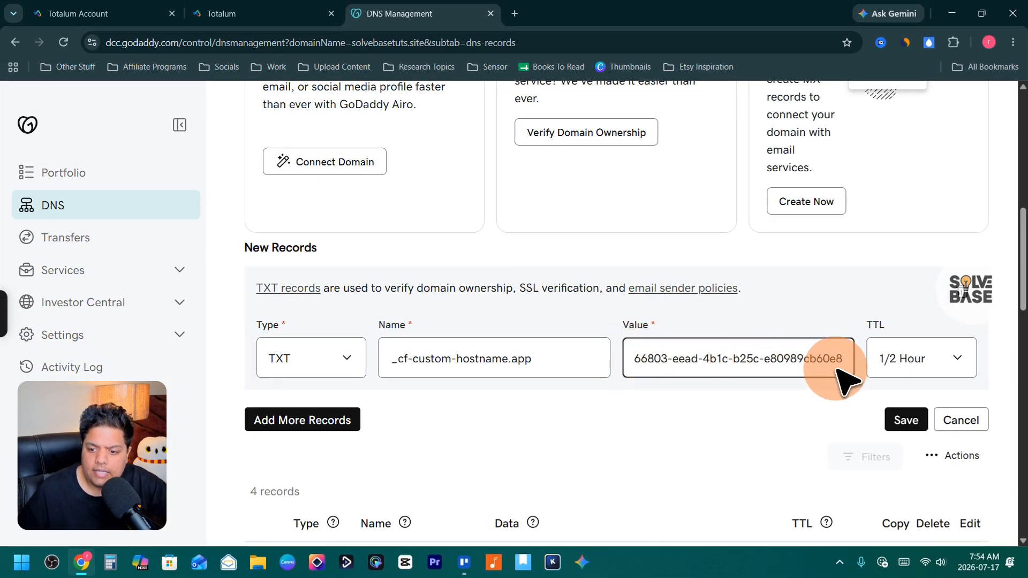
left_click(905, 419)
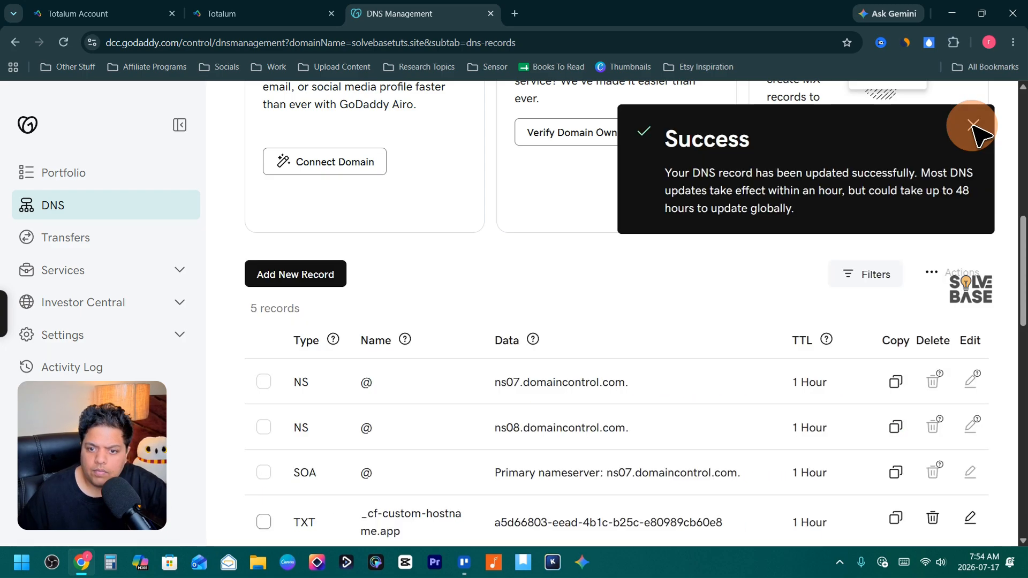
Check Totalum's CNAME record details, start another new DNS record in GoDaddy and set its type to CNAME
left_click(292, 15)
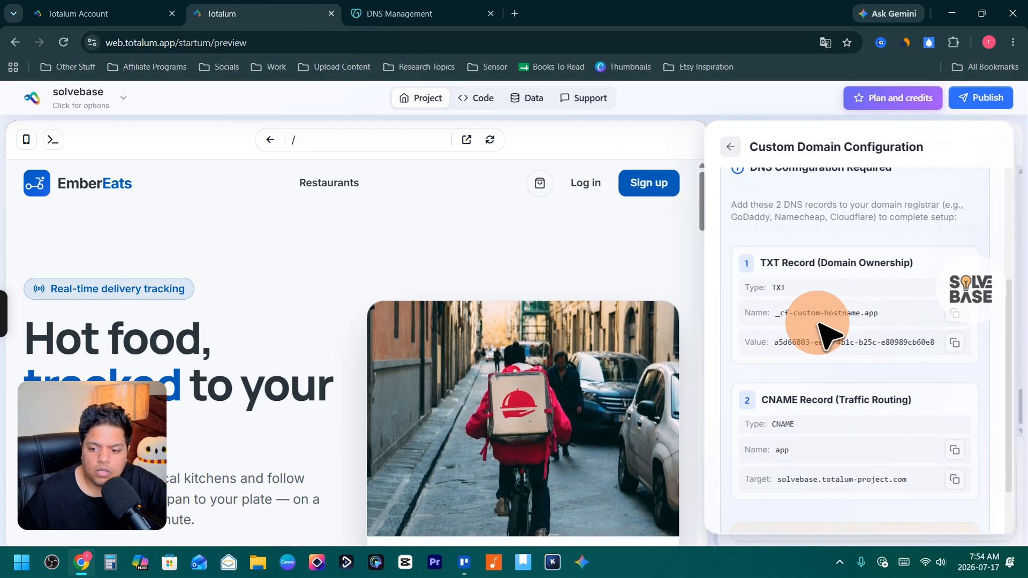
scroll(859, 375, "down", 1)
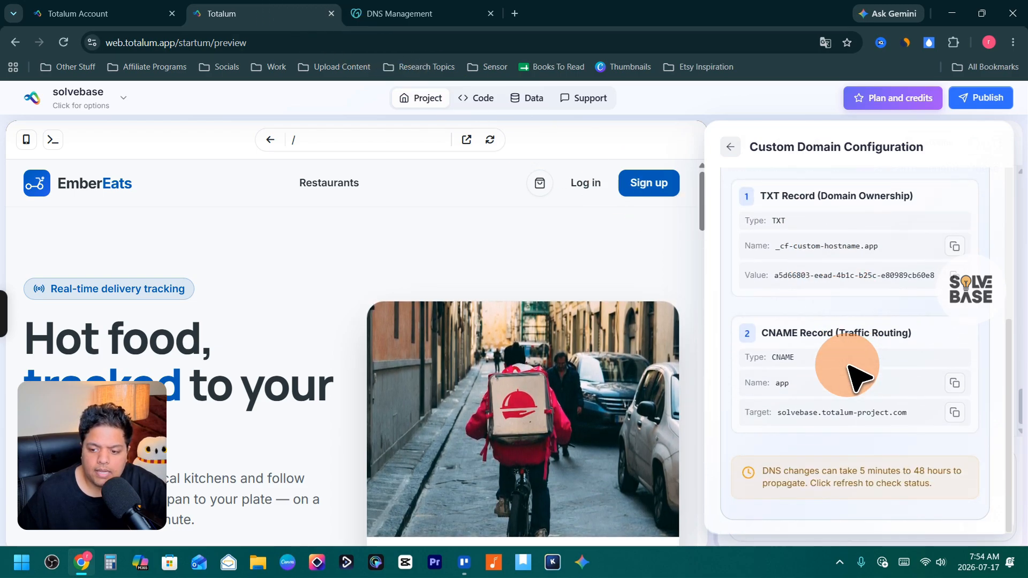
left_click_drag(762, 333, 798, 335)
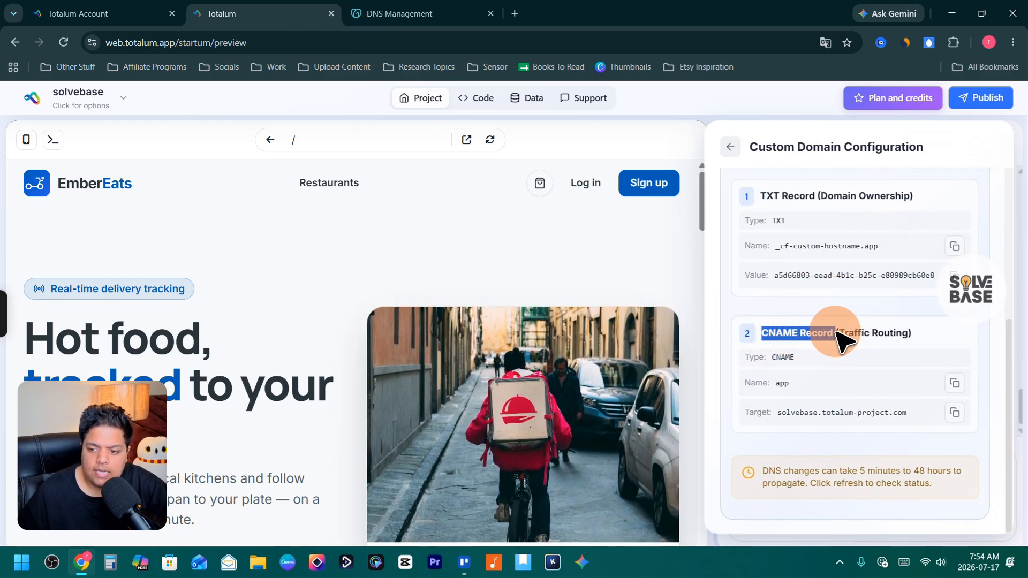
left_click(868, 331)
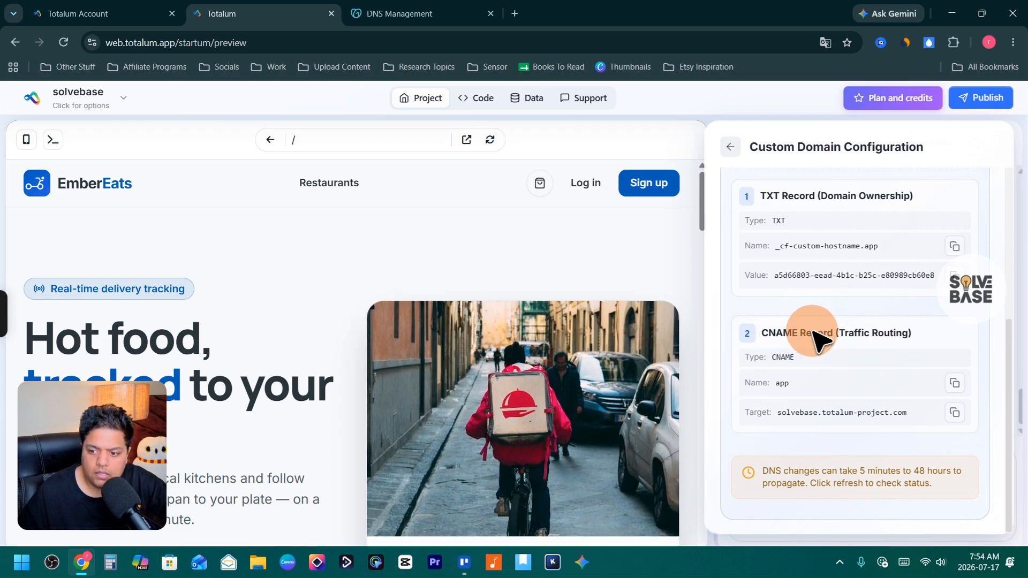
left_click_drag(783, 334, 898, 336)
left_click(807, 337)
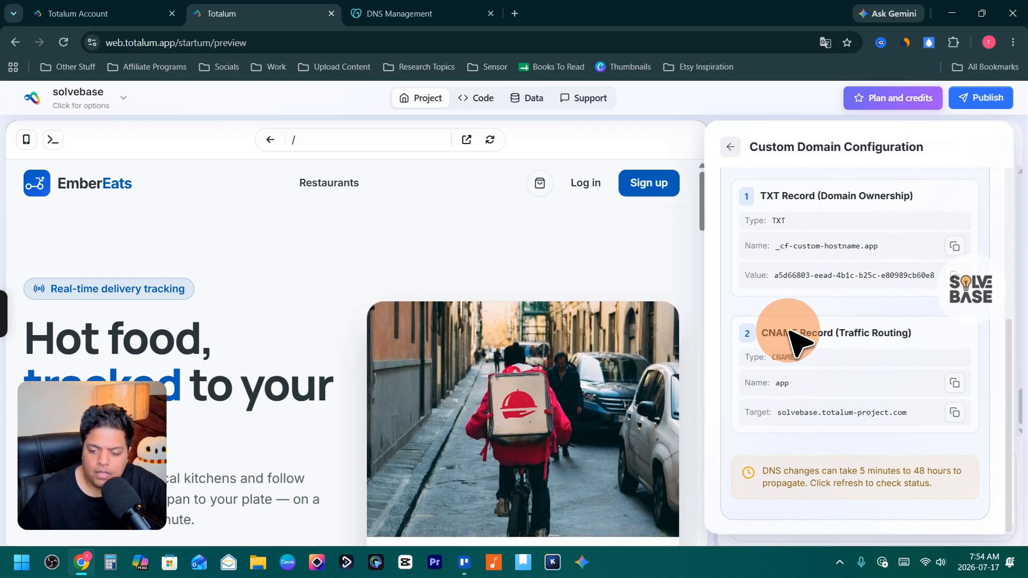
left_click(409, 16)
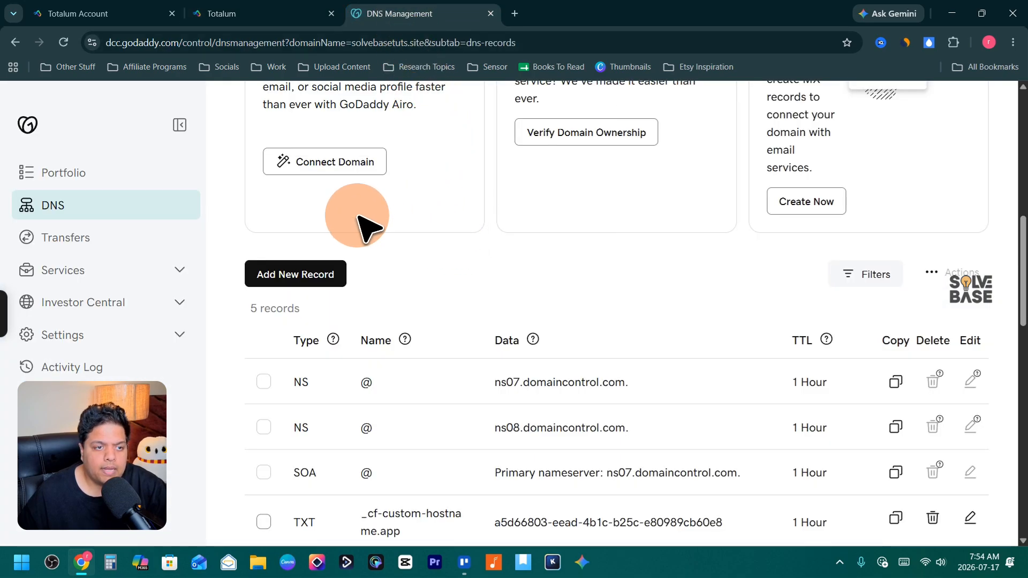
left_click(289, 274)
scroll(356, 425, "down", 3)
left_click(311, 360)
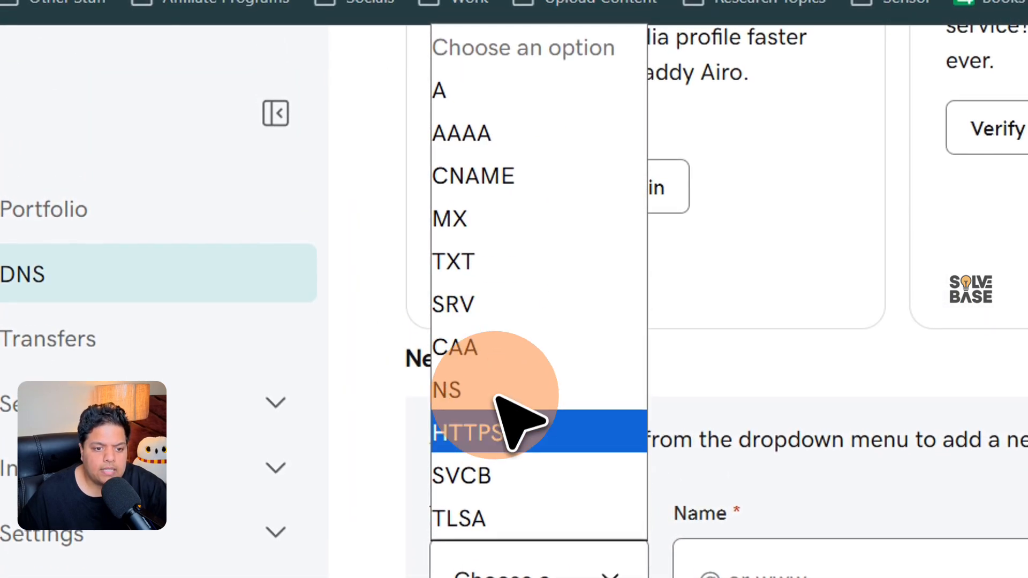
left_click(511, 175)
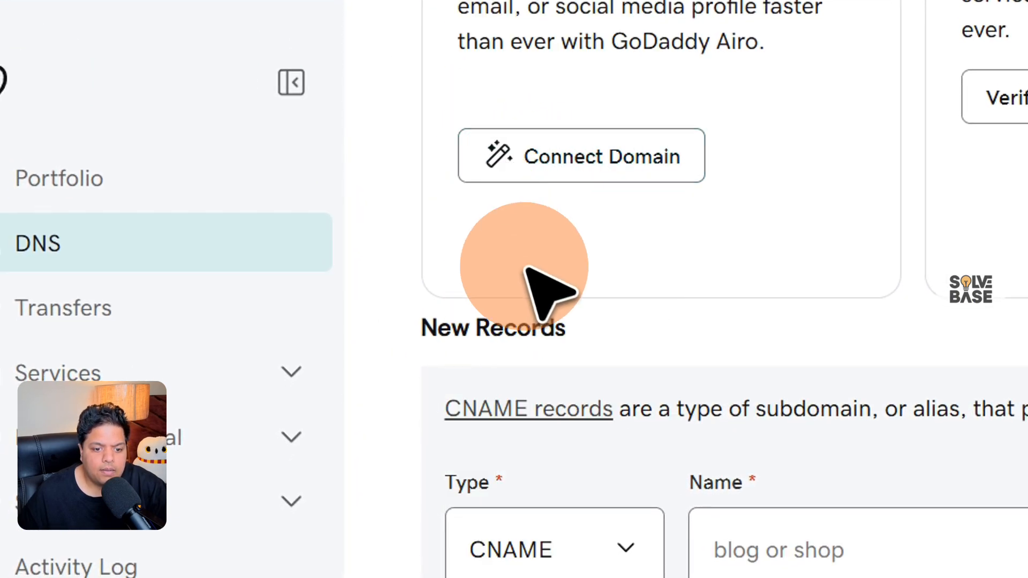
Set the CNAME record's name in GoDaddy to app, copied from Totalum's DNS instructions
left_click(214, 14)
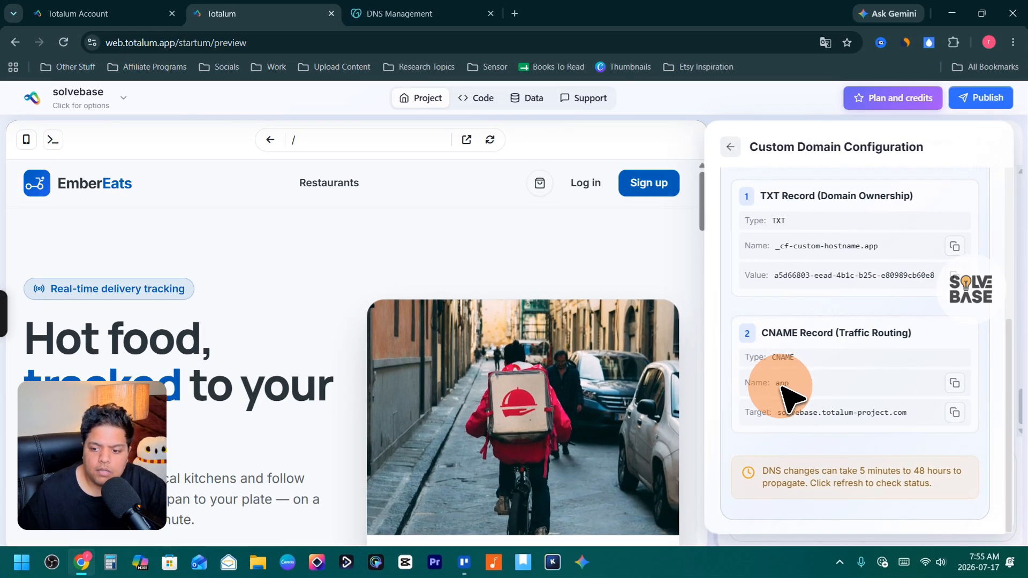
left_click(955, 384)
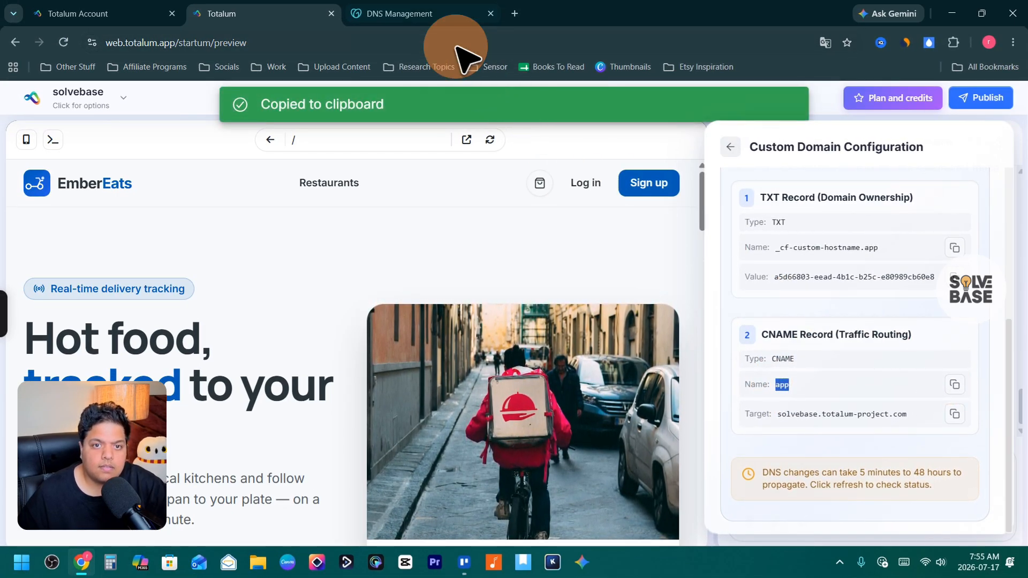
left_click(428, 16)
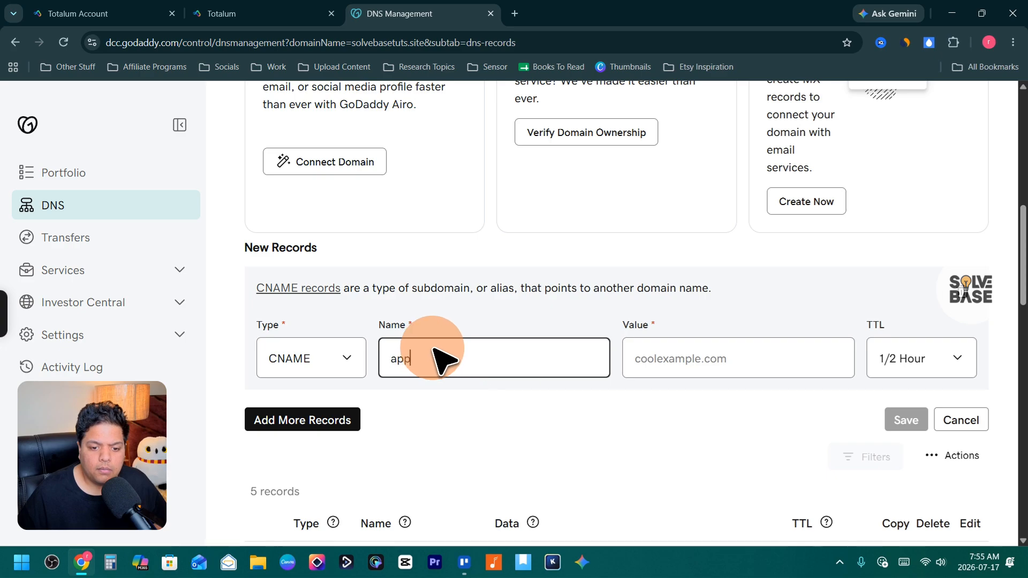
Set the CNAME record's value in GoDaddy to Totalum's target solvebase.totalum-project.com and save the record
left_click(268, 13)
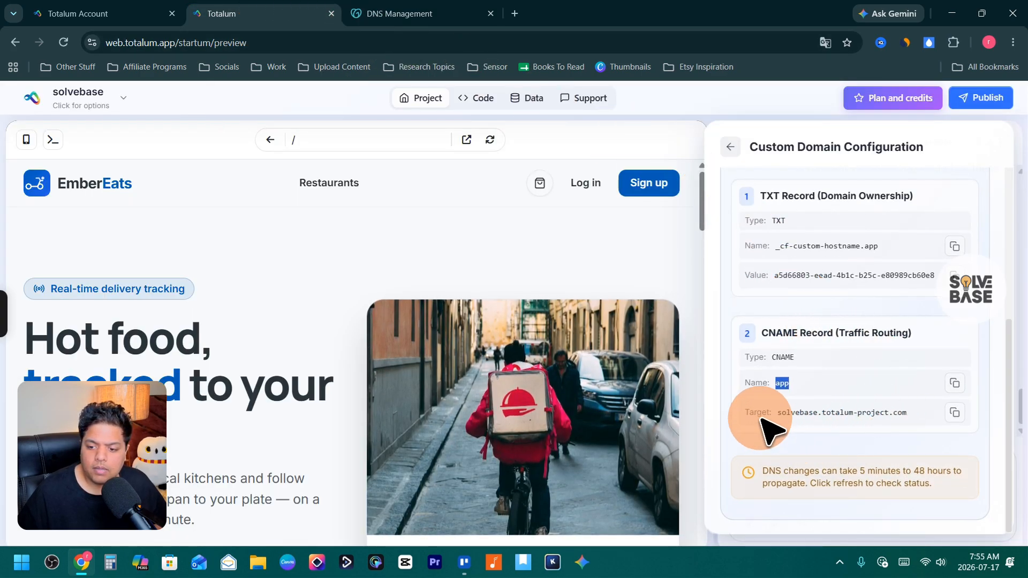
left_click(955, 412)
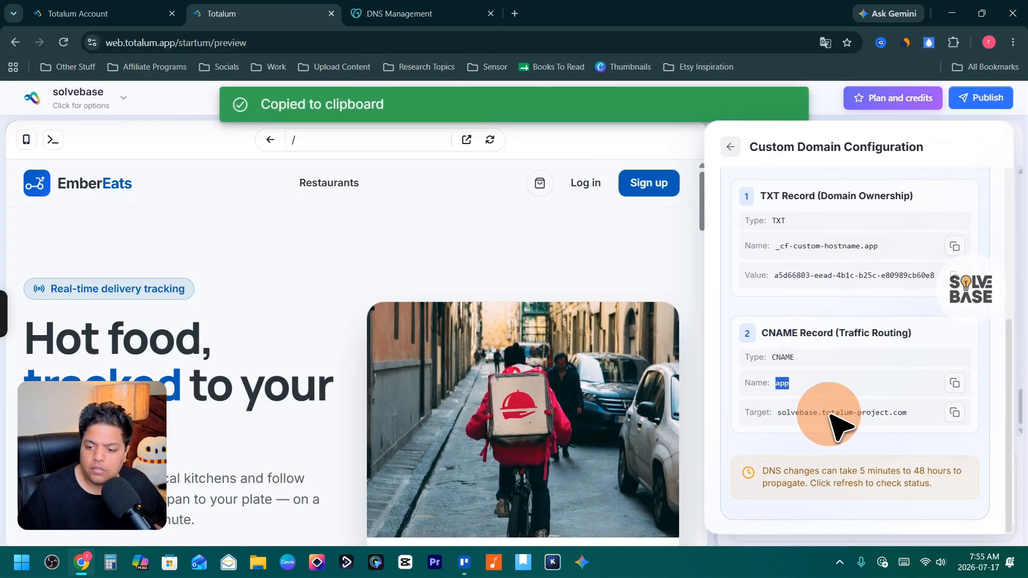
left_click(408, 16)
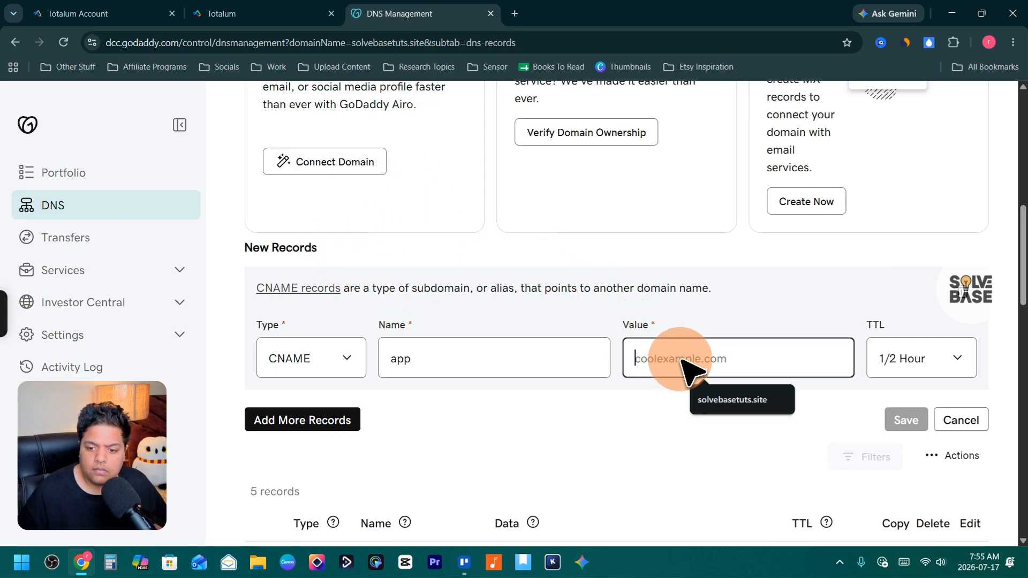
key("ctrl+v")
left_click(907, 420)
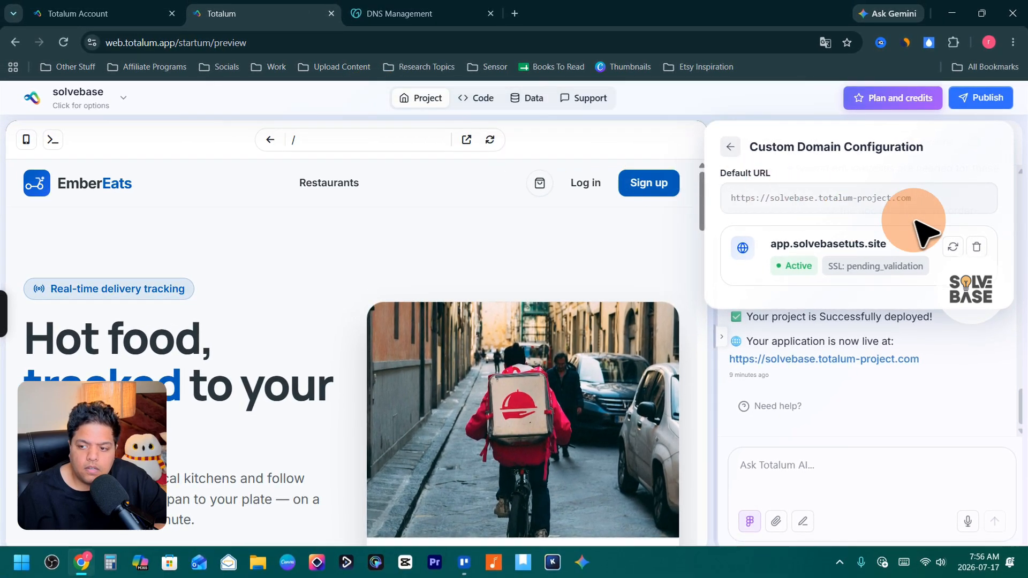
left_click(730, 147)
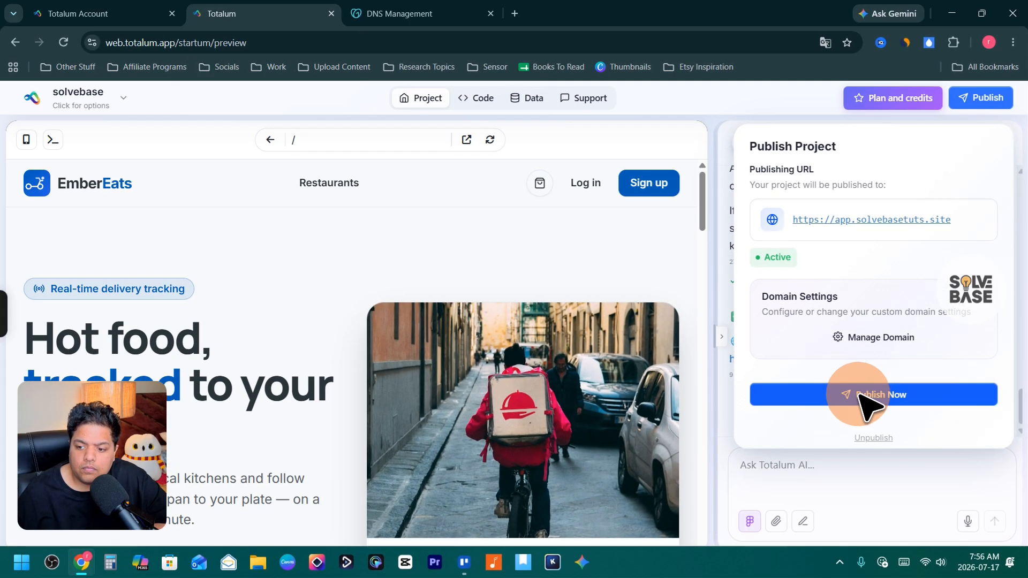
left_click(860, 396)
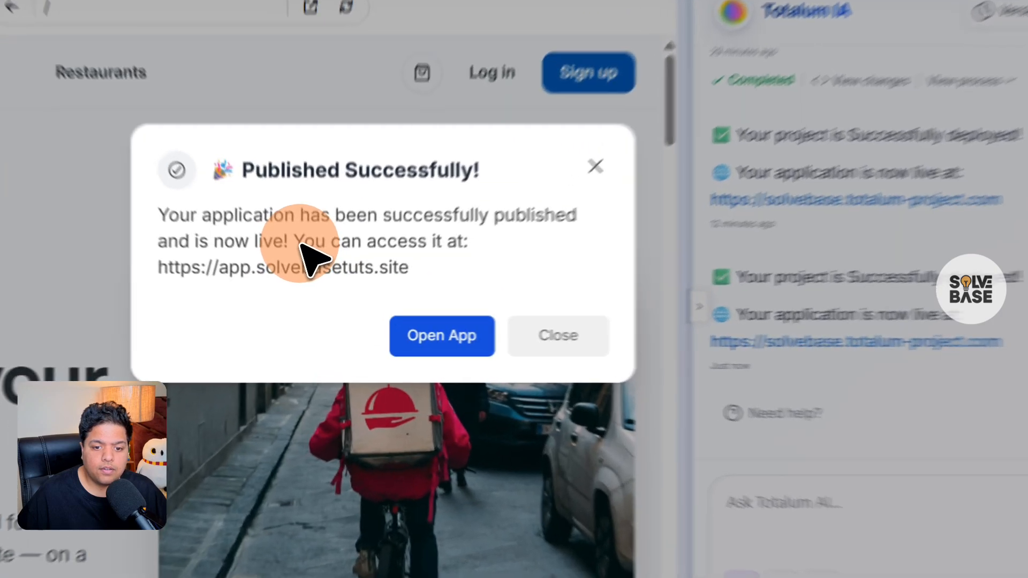
left_click_drag(456, 295, 540, 310)
left_click(491, 313)
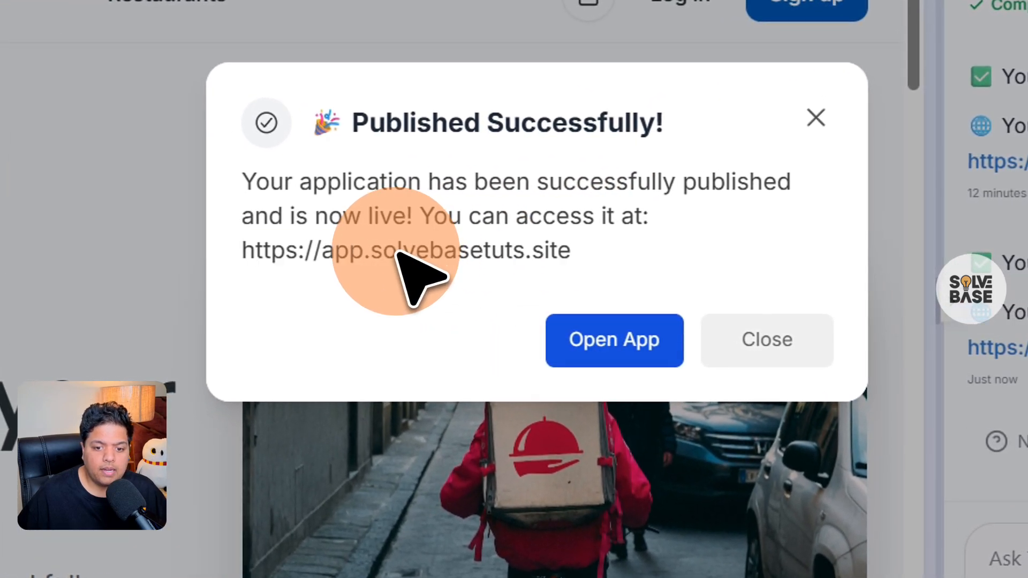
Open the published app, check its address, home page and El Toro Tacos restaurant page, and return to the Totalum project
left_click(626, 335)
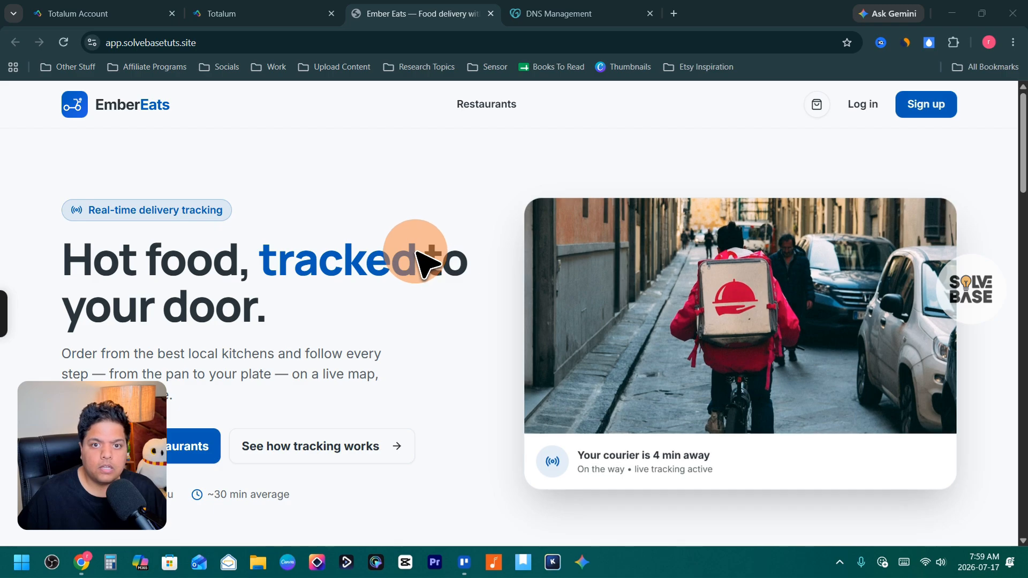
left_click(144, 43)
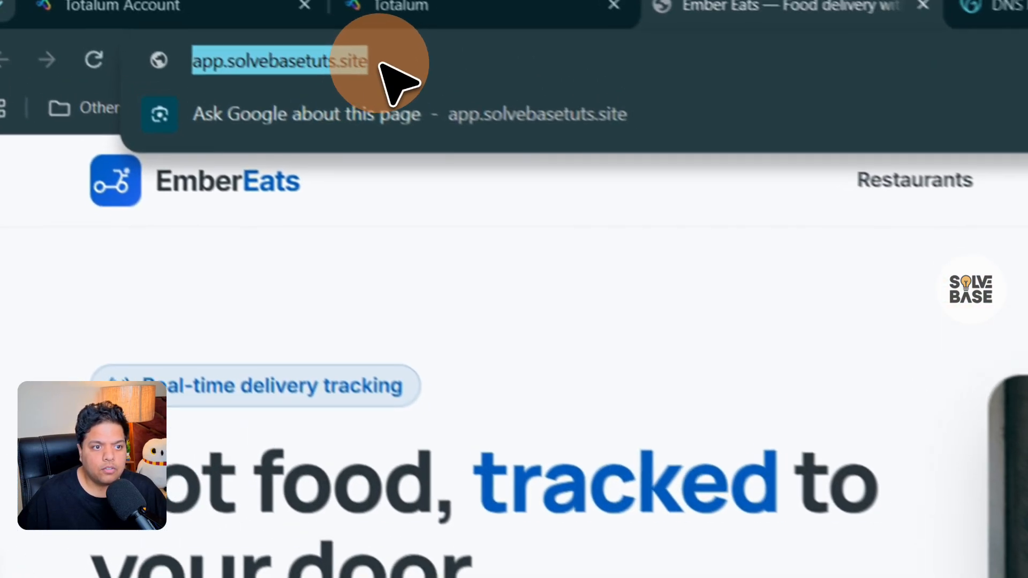
left_click_drag(379, 63, 224, 61)
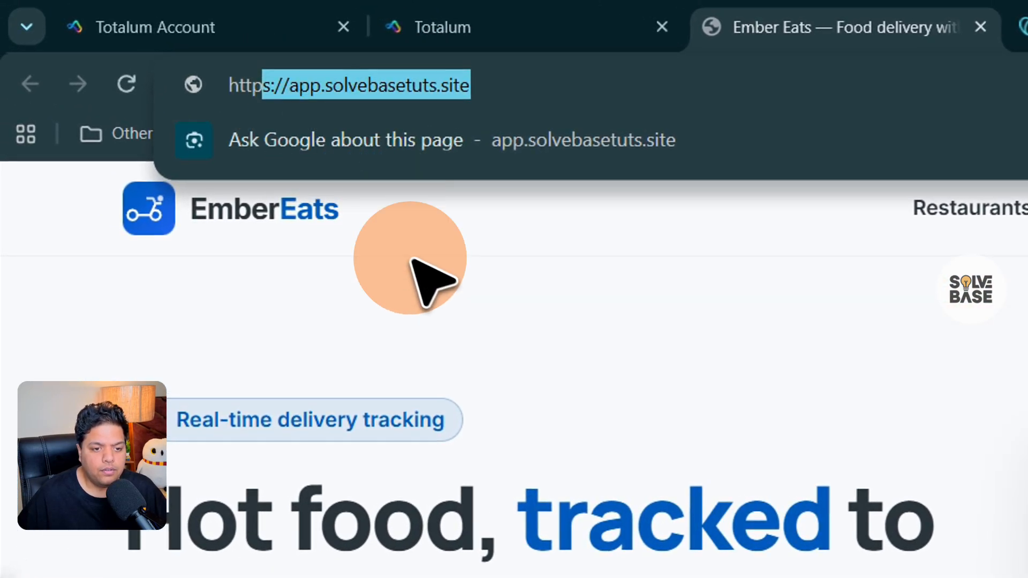
left_click(504, 295)
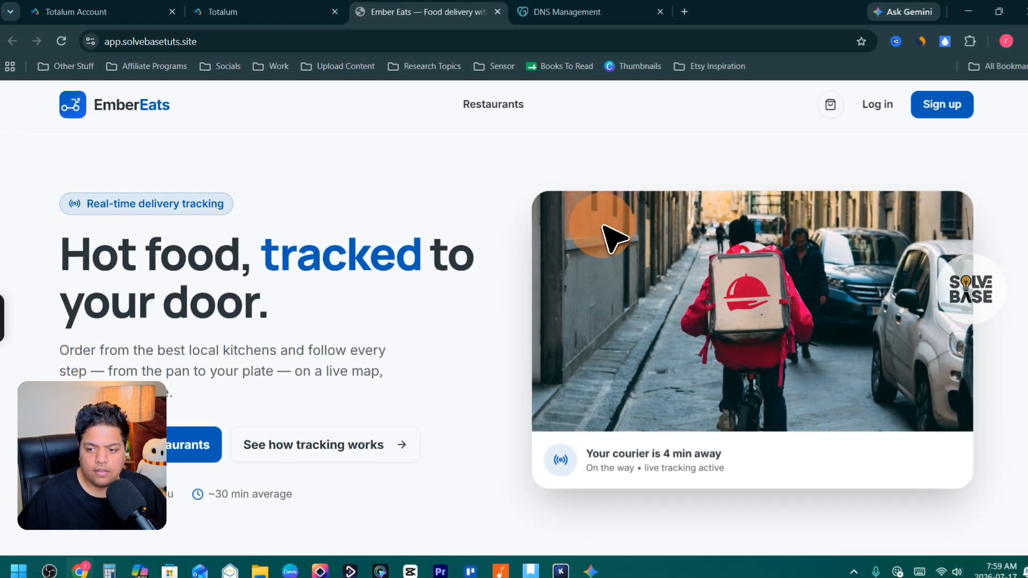
scroll(696, 260, "down", 15)
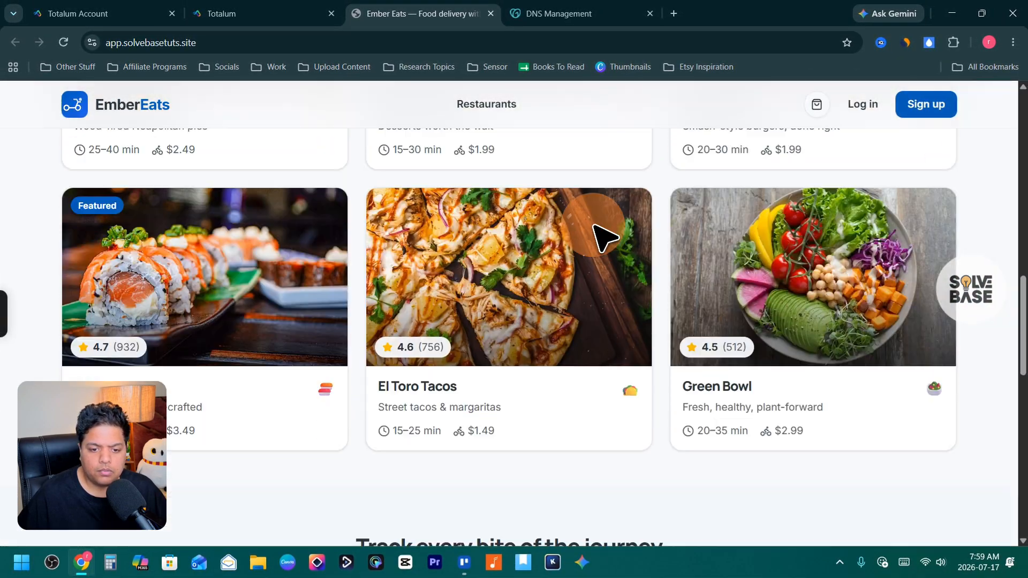
scroll(602, 237, "down", 3)
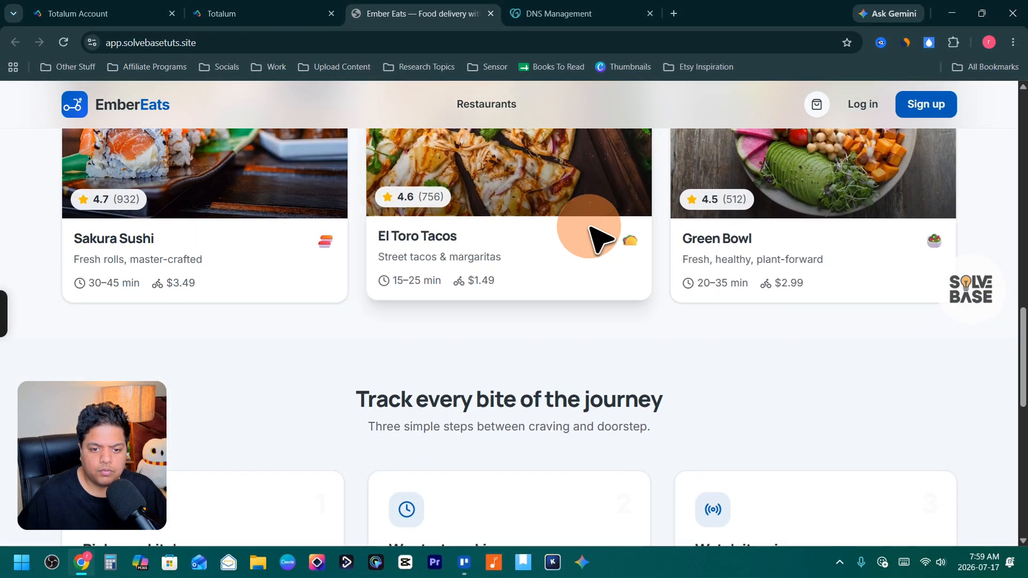
left_click(433, 225)
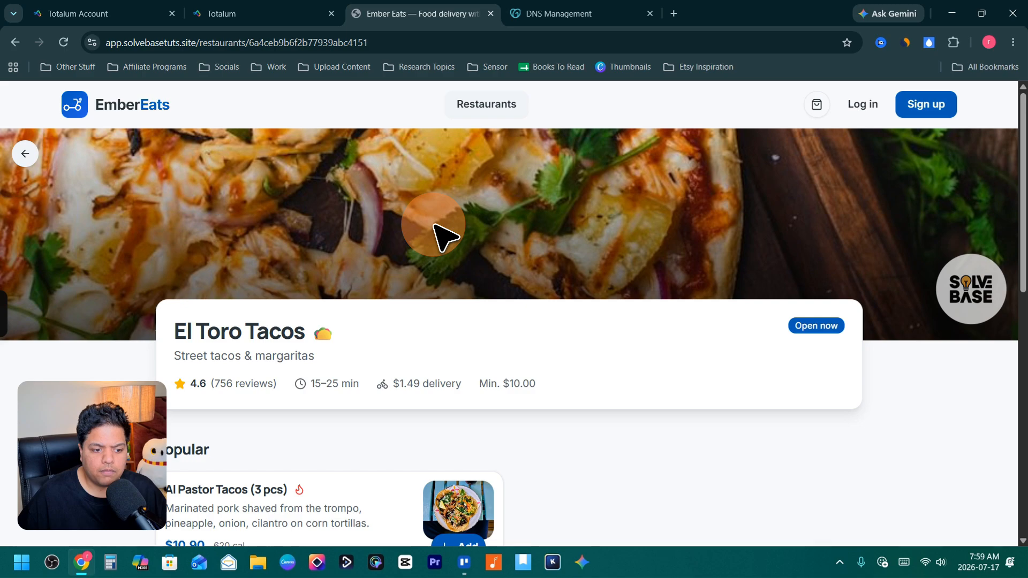
scroll(471, 241, "down", 5)
left_click(268, 15)
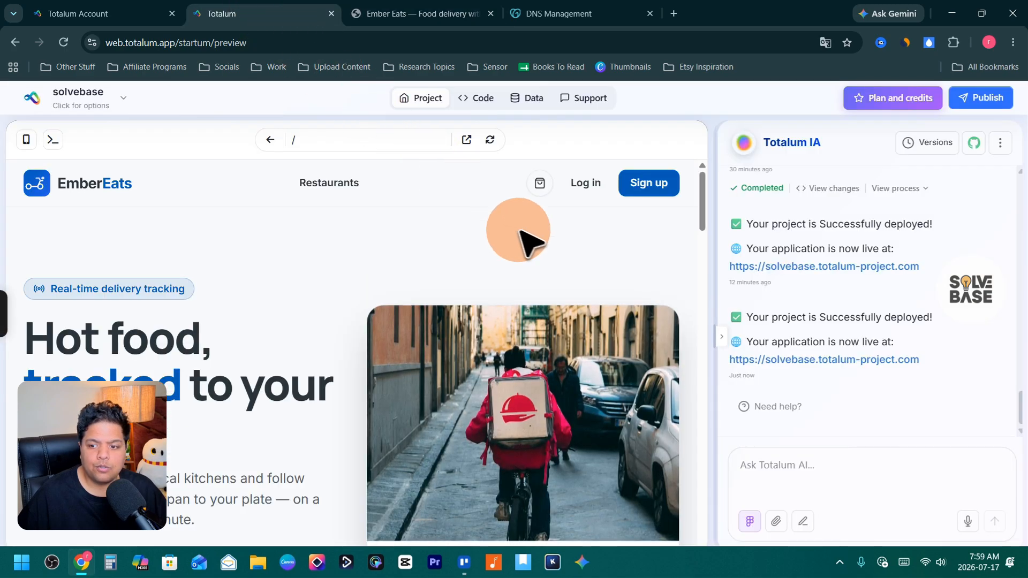